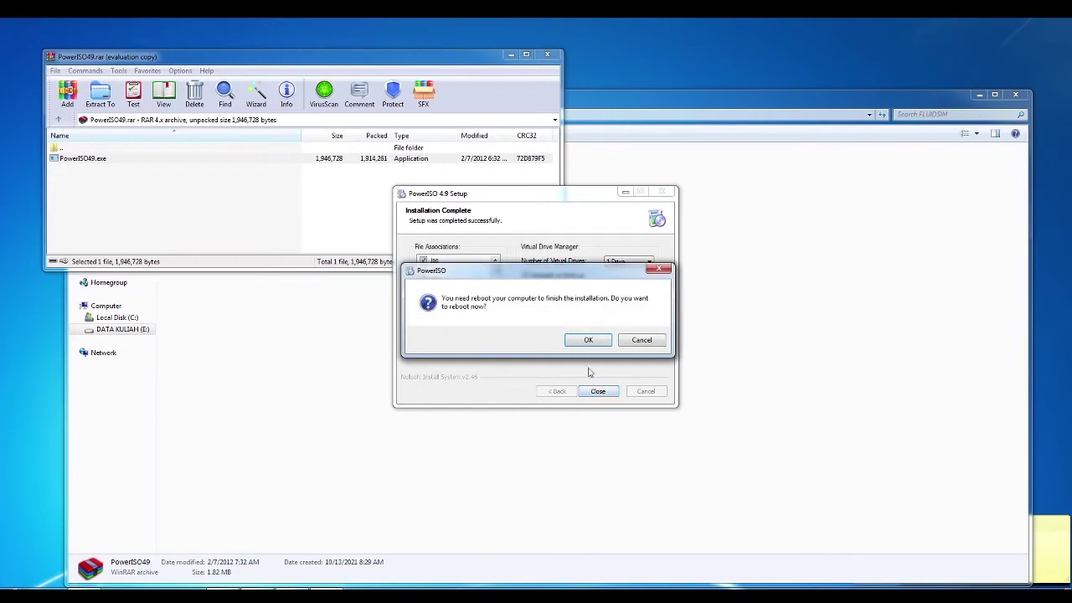
Step: Finish the PowerISO installation without rebooting and open the fluidsim_pneu_45d_001 image in PowerISO without registering
click(639, 342)
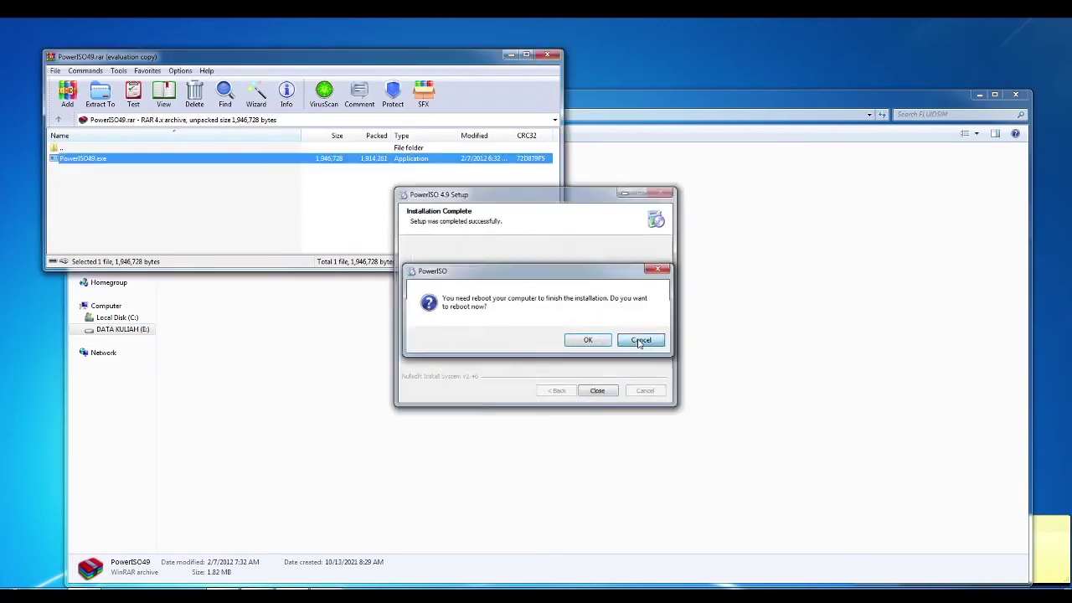
click(546, 54)
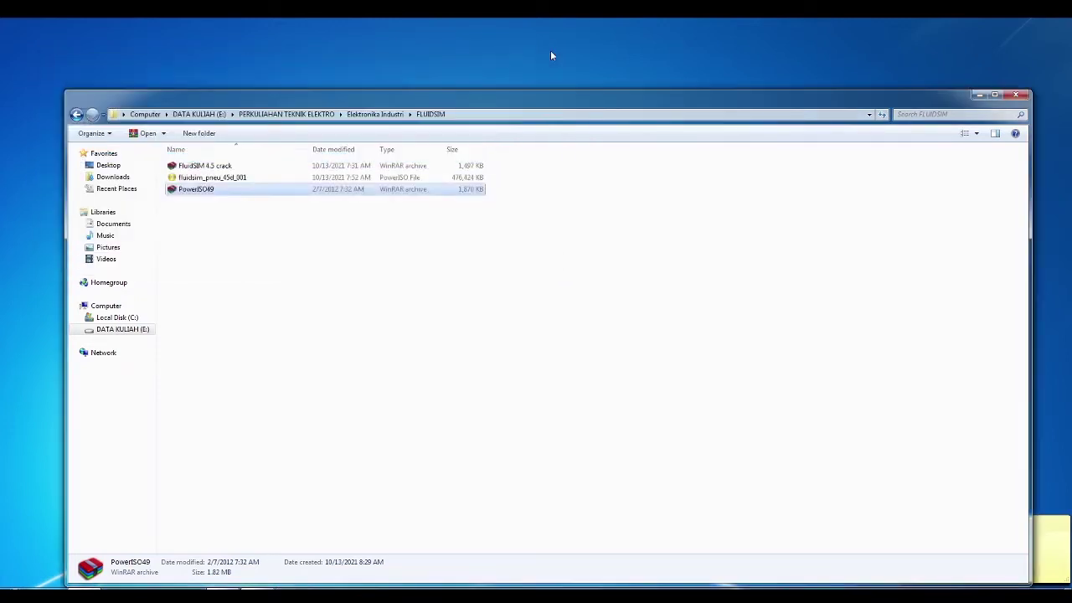
double_click(433, 177)
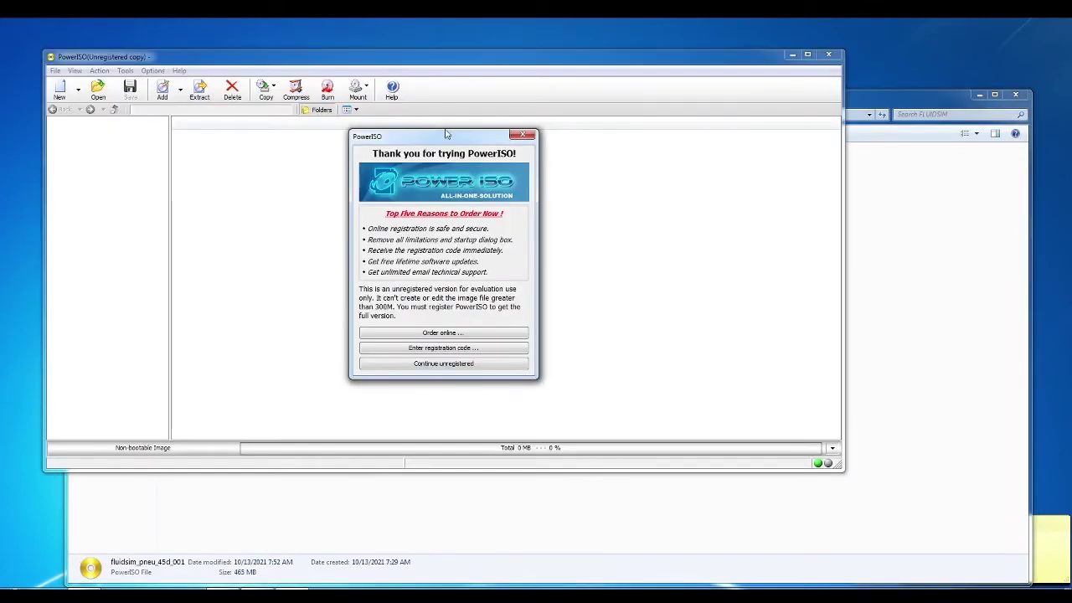
click(523, 135)
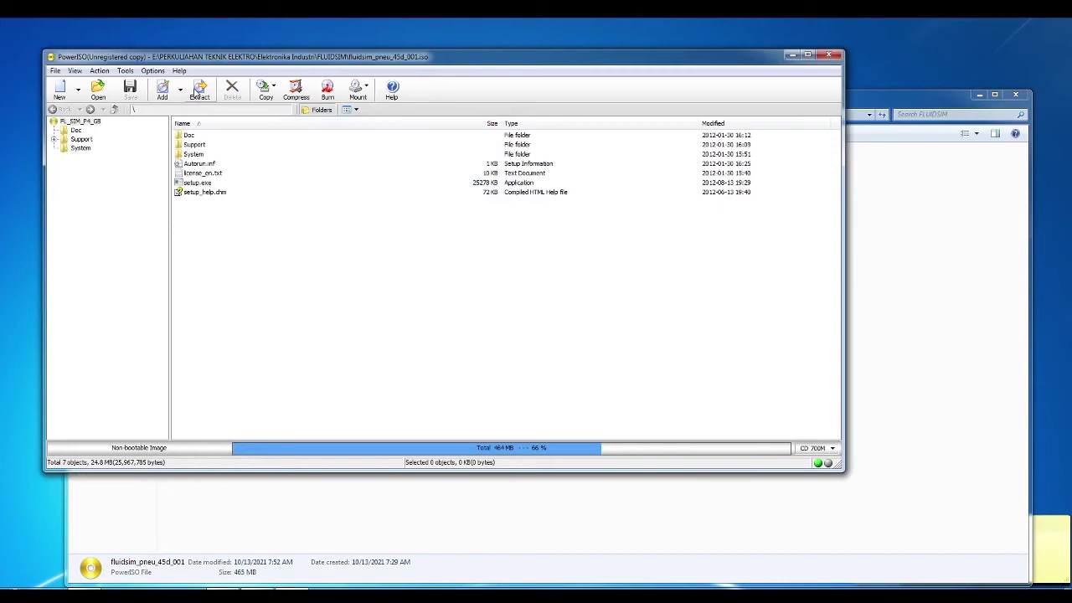
Step: Extract all files of the image to PERKULIAHAN TEKNIK ELEKTRO\Elektronika Industri\FLUIDSIM on drive E and close PowerISO
click(197, 92)
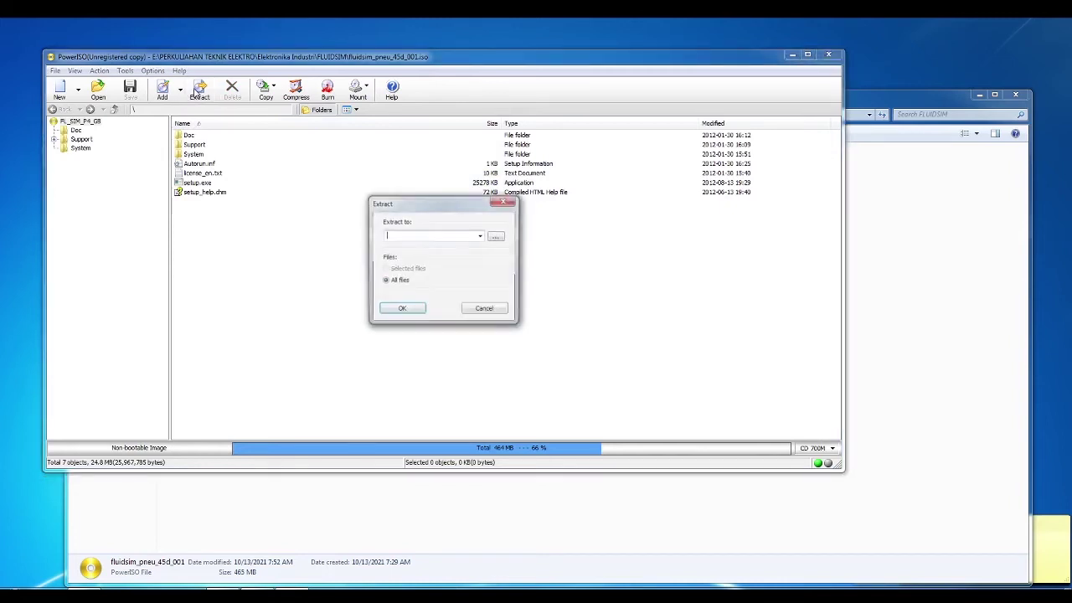
click(496, 238)
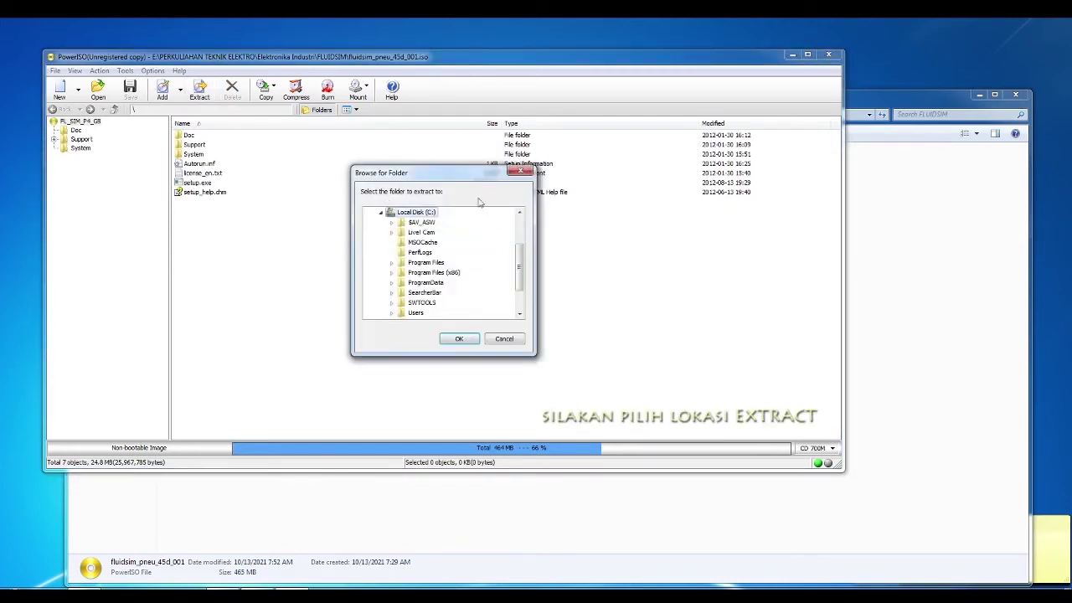
click(381, 212)
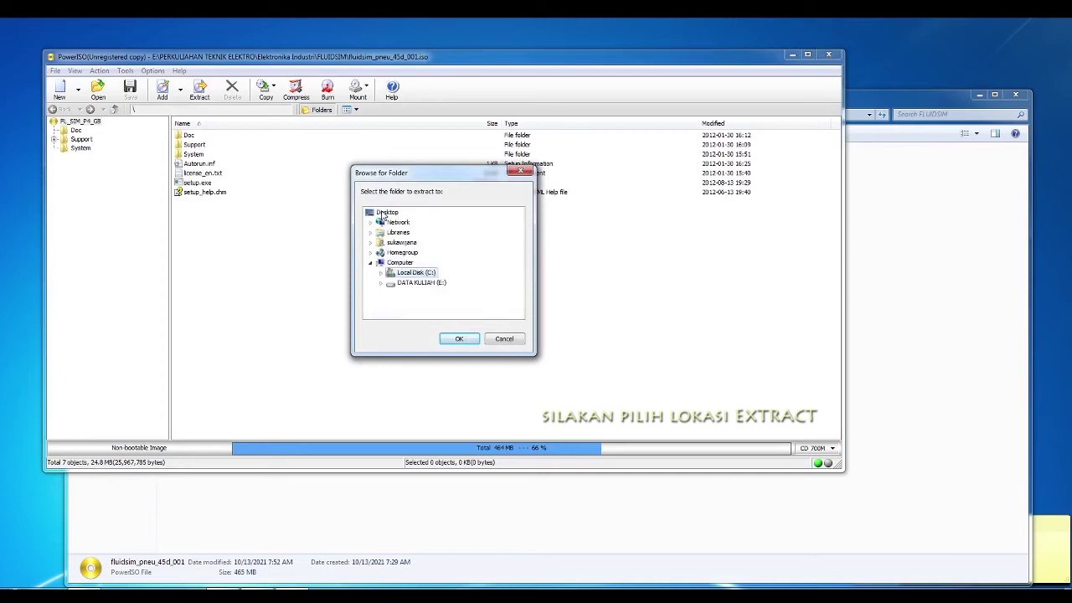
click(397, 291)
click(446, 273)
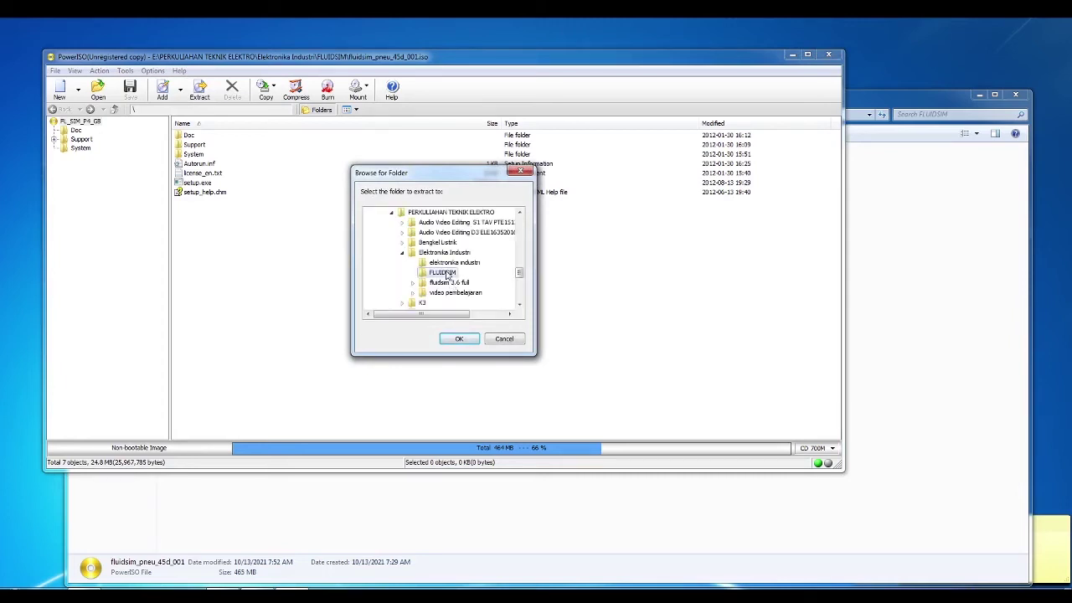
click(461, 339)
click(400, 311)
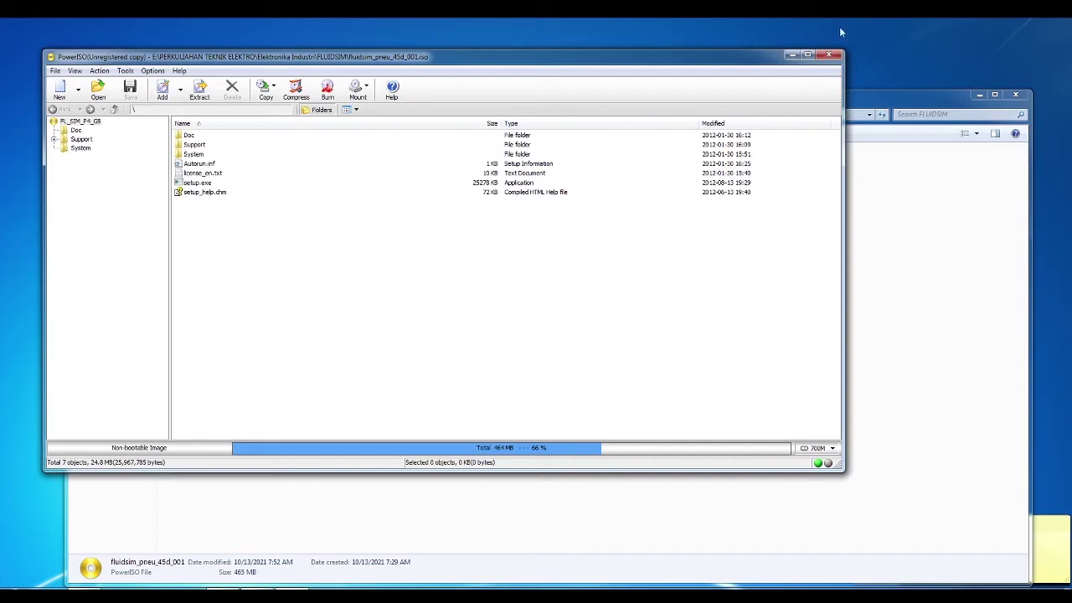
click(833, 53)
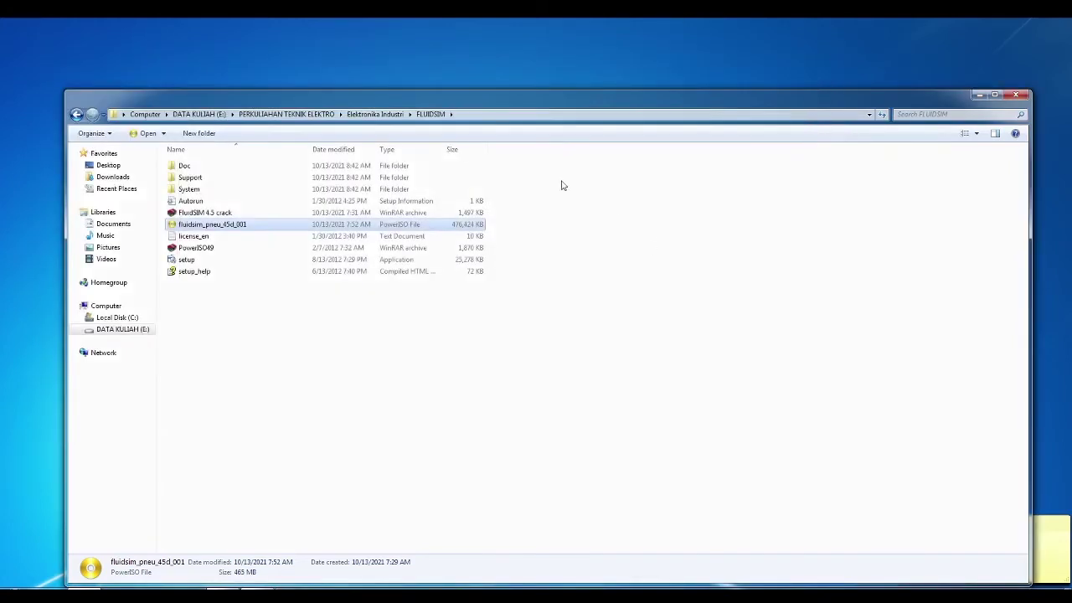
Step: Run the extracted setup application and choose to install FluidSIM 4.5 with the WibuKey Stick license type
double_click(358, 262)
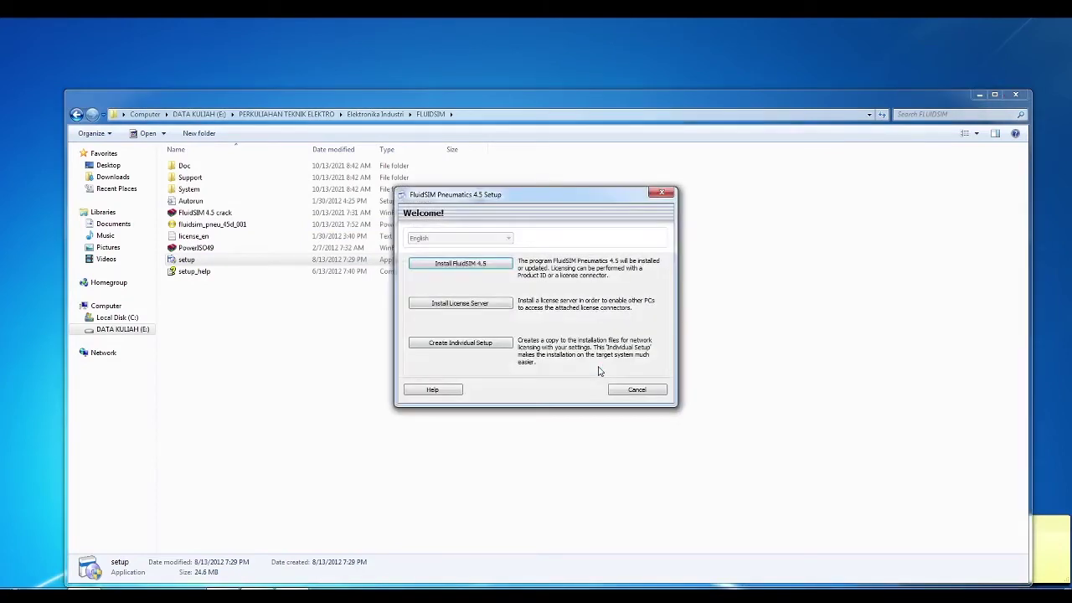
click(483, 265)
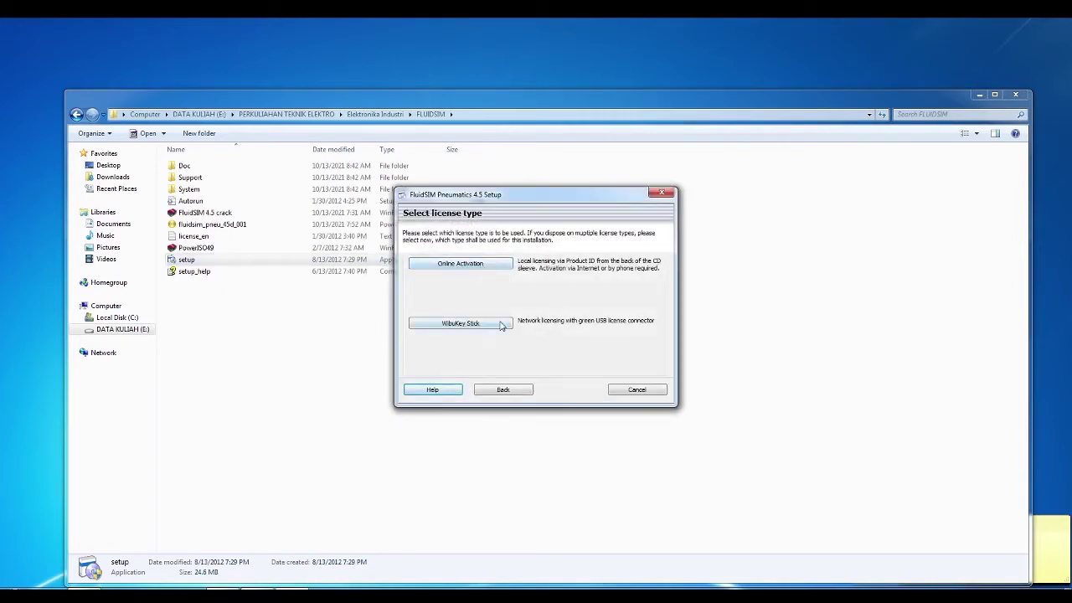
click(480, 267)
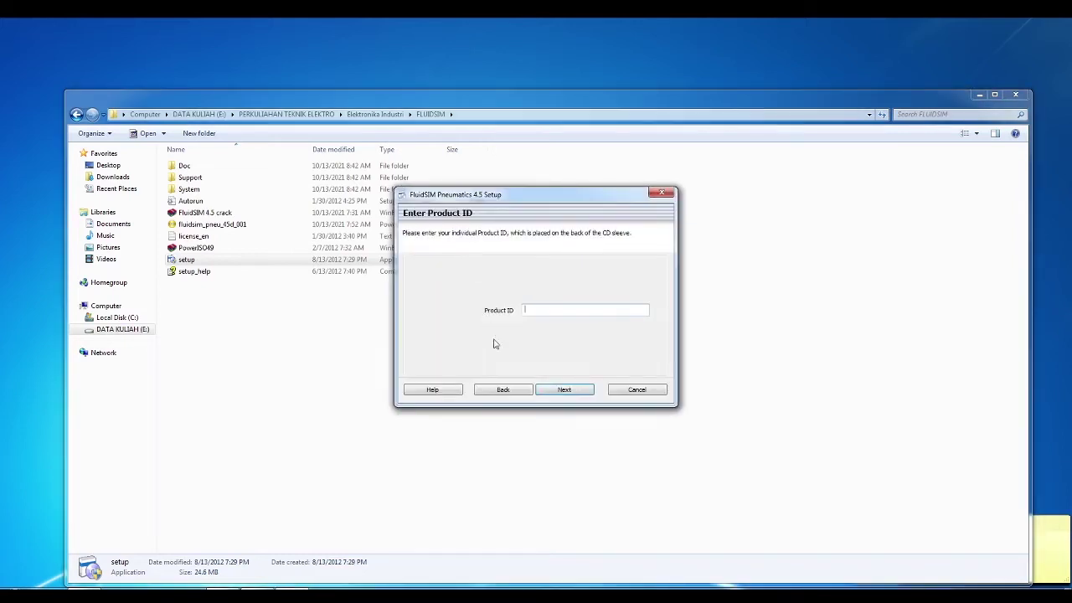
click(502, 390)
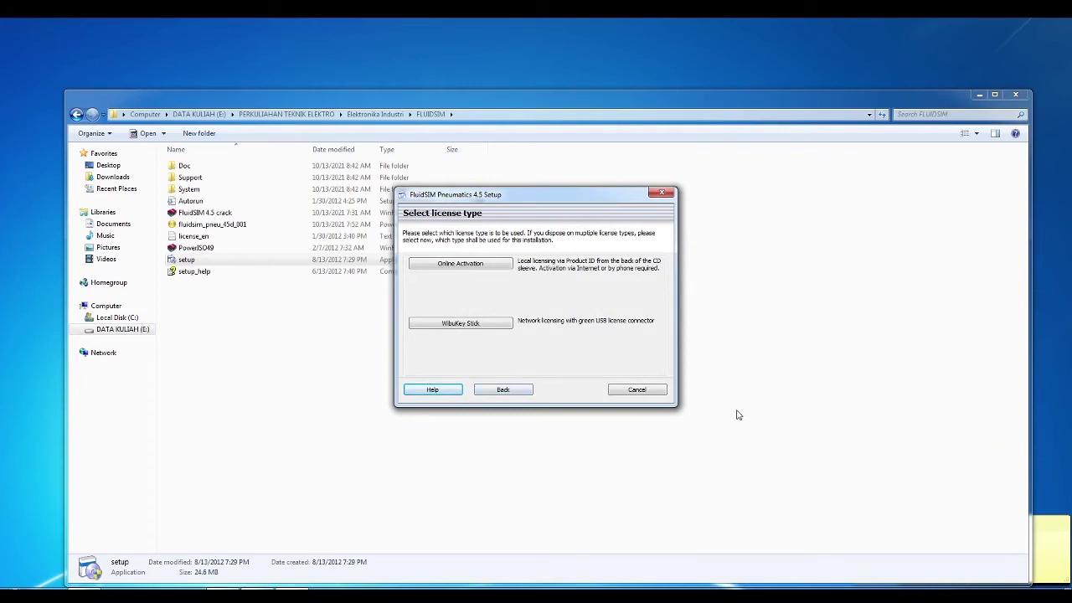
click(497, 324)
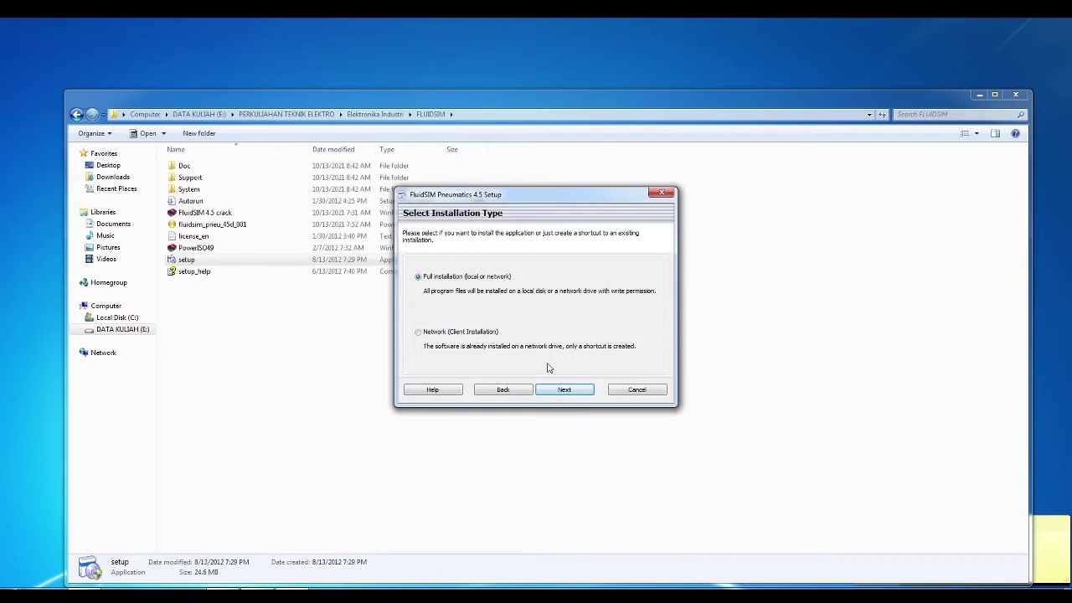
Step: Choose the full installation and install the required WibuKey drivers without a license connector attached
click(567, 391)
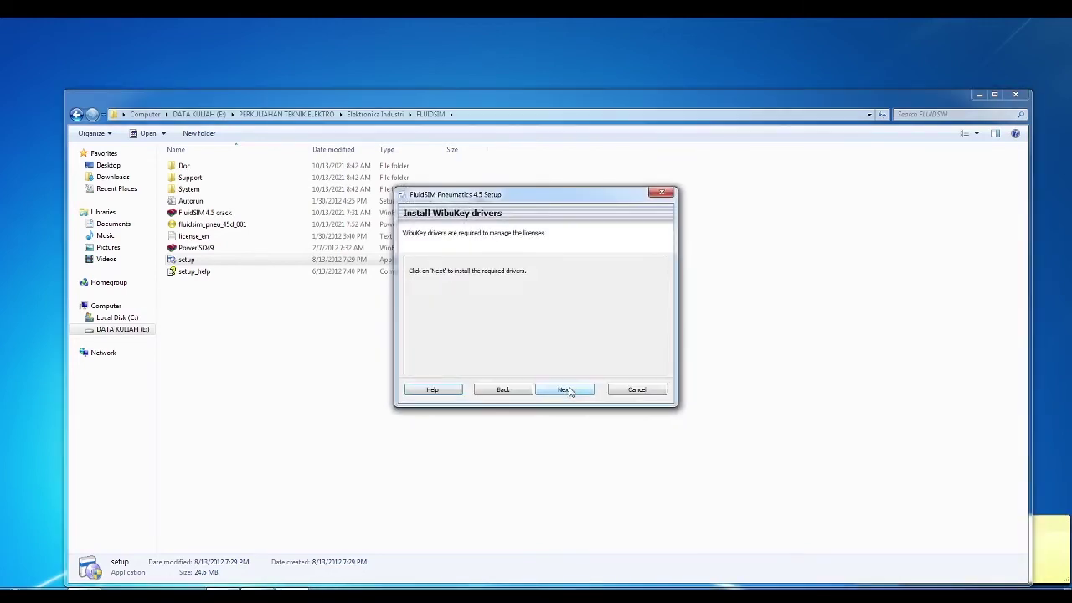
click(568, 391)
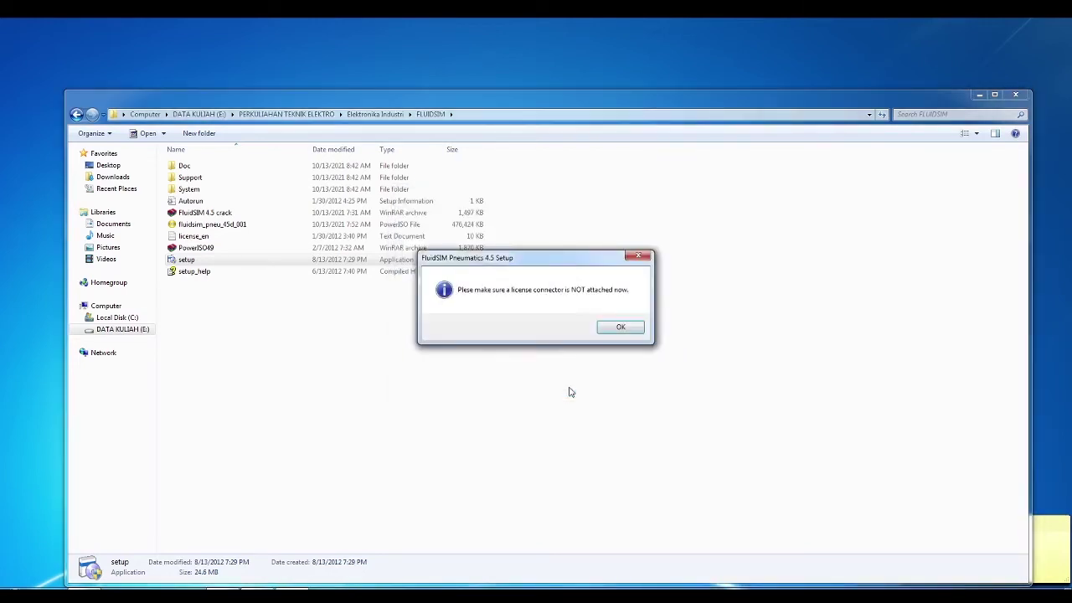
click(619, 327)
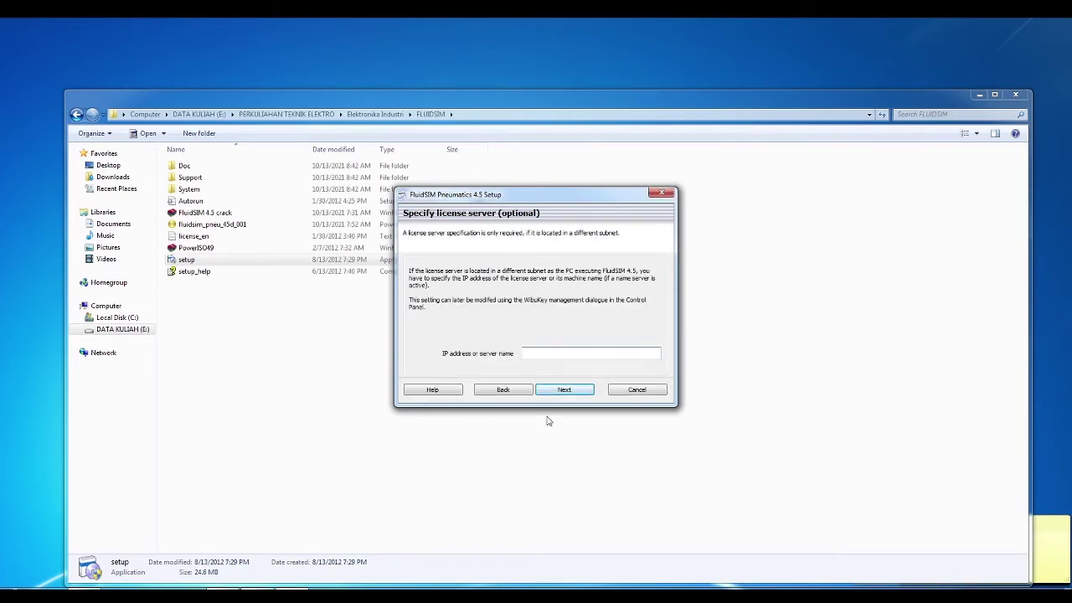
Step: Leave the license server empty and accept installation for all users, the standard circuit diagram folder and copying film files to hard disk
click(564, 390)
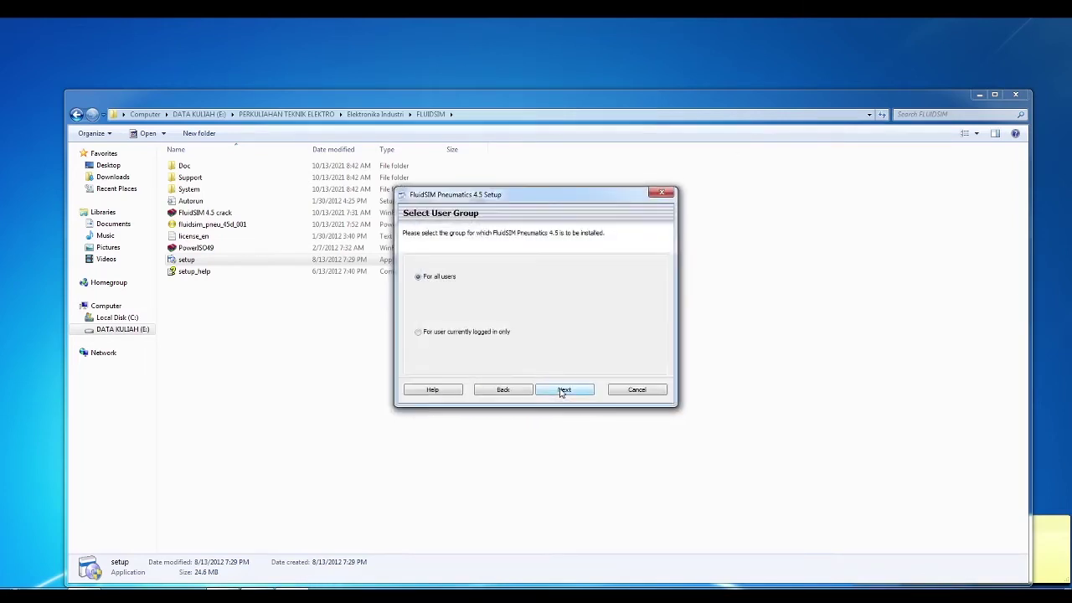
click(564, 391)
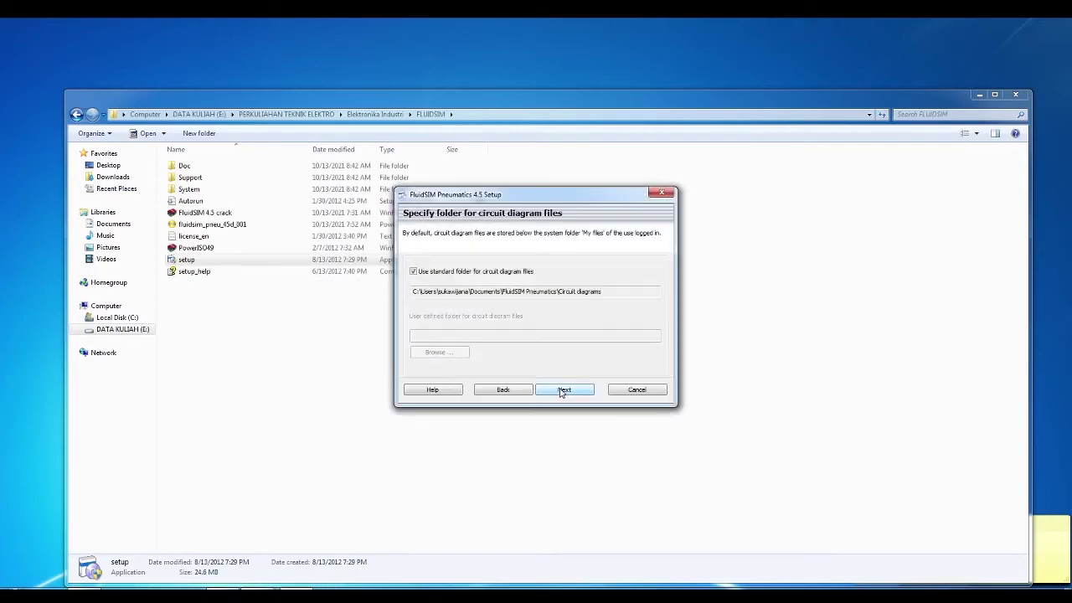
click(564, 390)
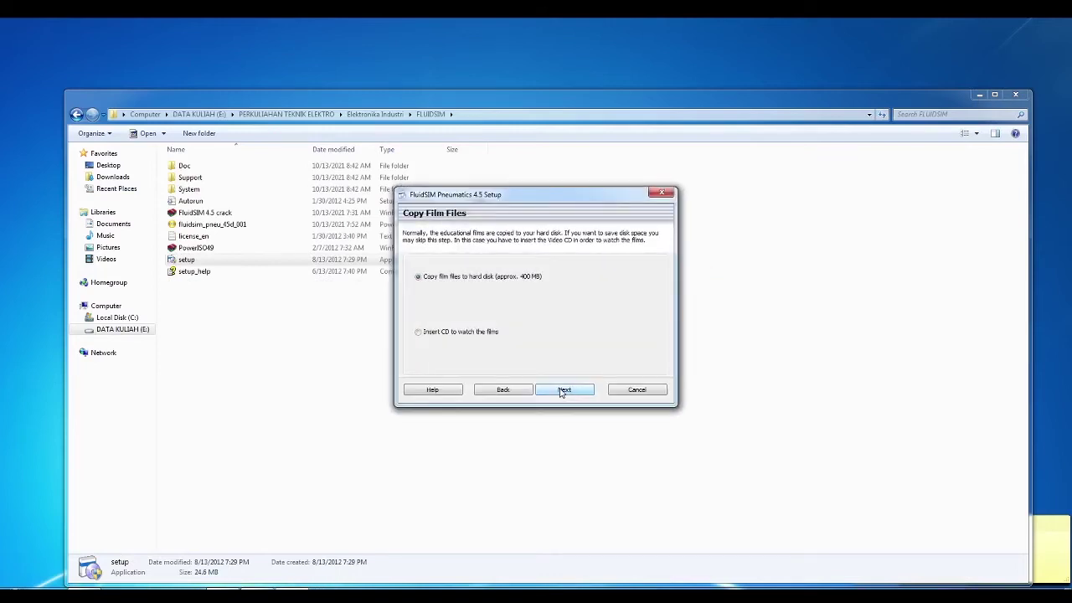
click(563, 390)
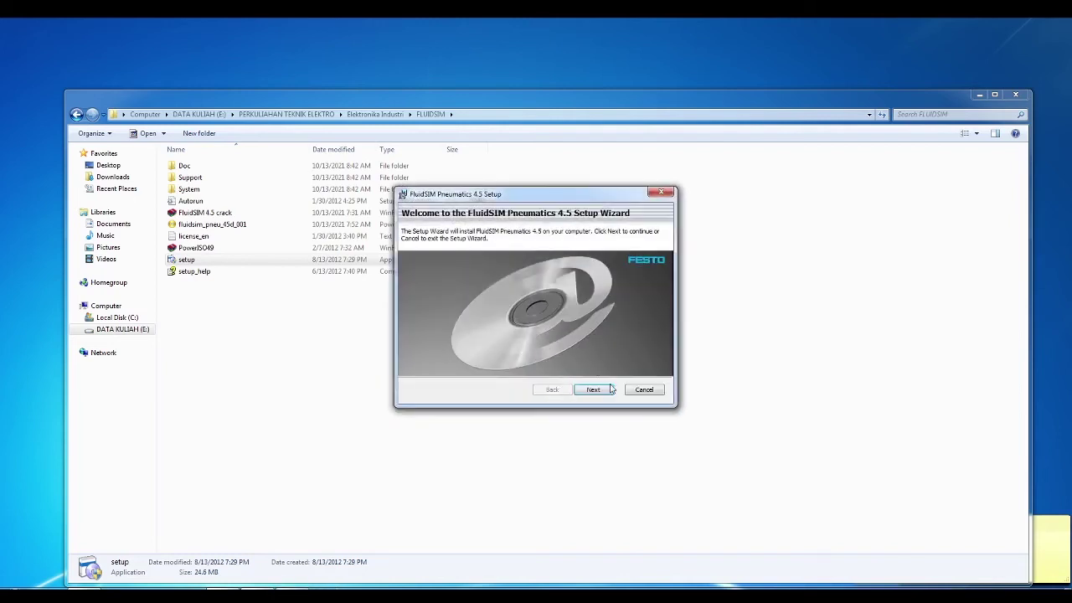
Step: Install FluidSIM Pneumatics 4.5 in C:\Program Files (x86)\Didactic\fl_sim_p4.en\ and finish the wizard without launching the program
click(594, 387)
click(534, 364)
click(593, 390)
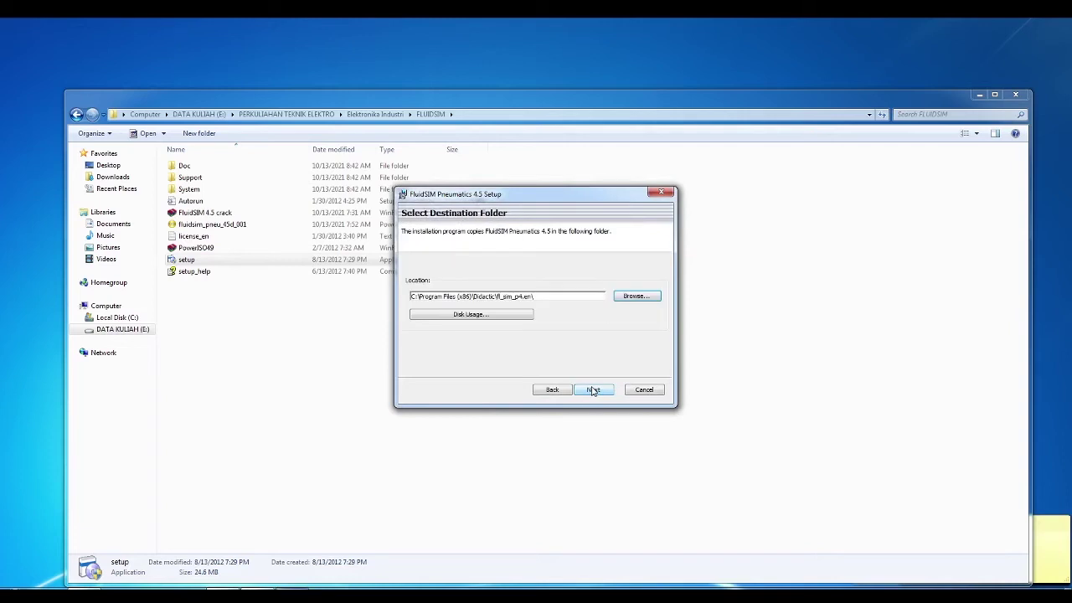
click(592, 390)
click(591, 391)
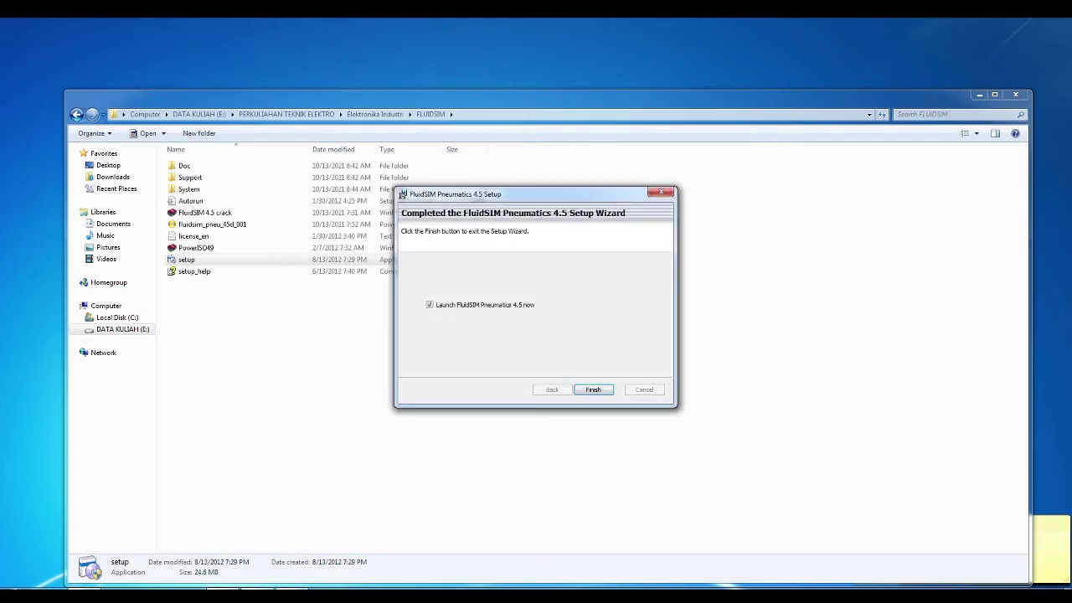
click(429, 305)
click(594, 391)
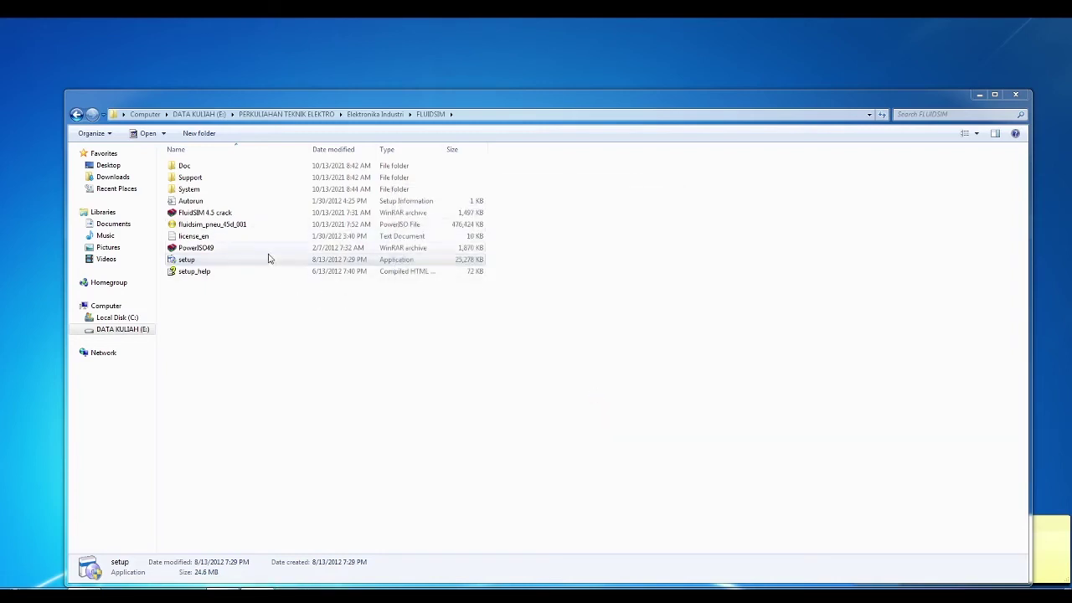
Step: Copy the FluidSIM 4.5 crack archive from FLUIDSIM into C:\Program Files (x86)\Didactic\fl_sim_p4.en with administrator permission
click(254, 214)
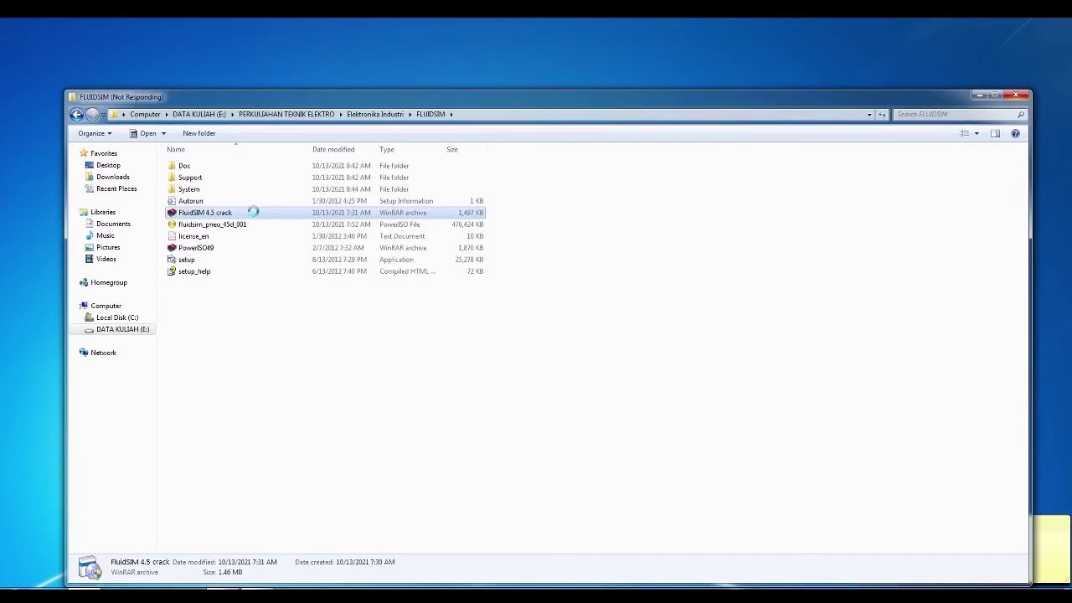
right_click(253, 212)
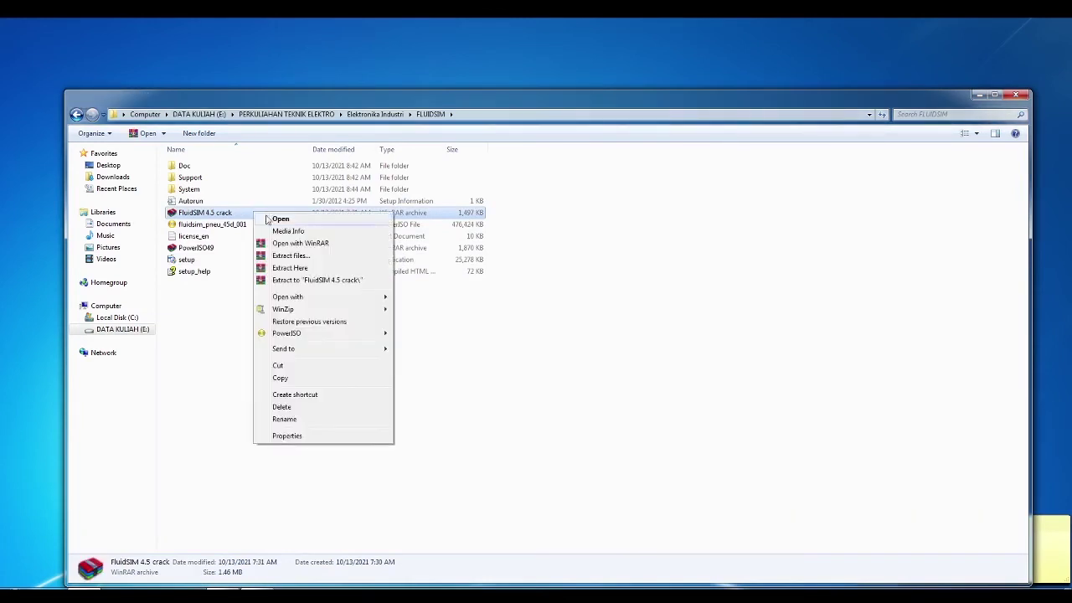
click(328, 380)
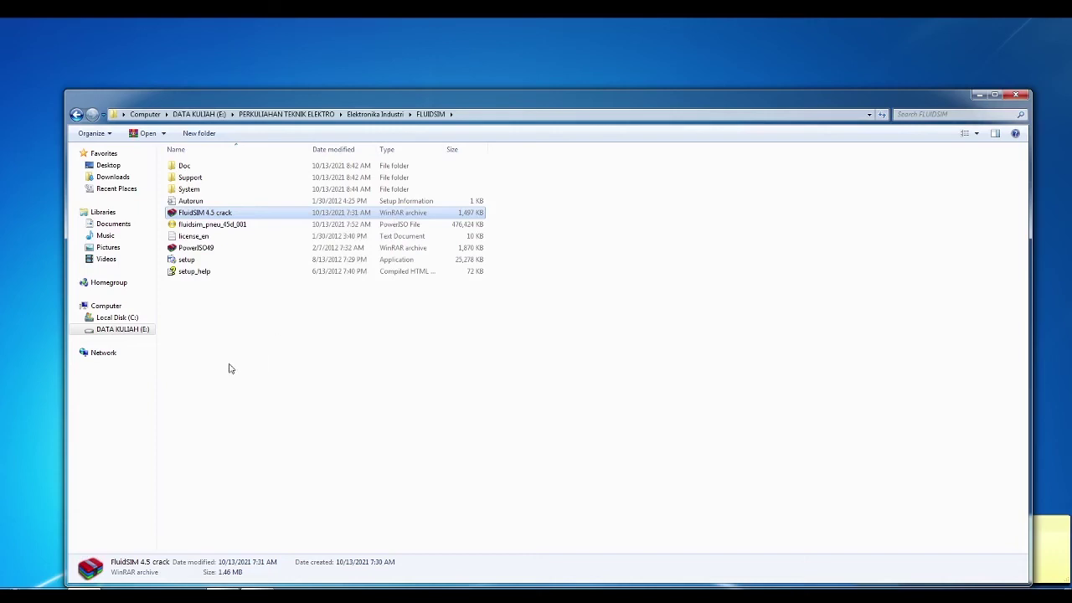
click(126, 317)
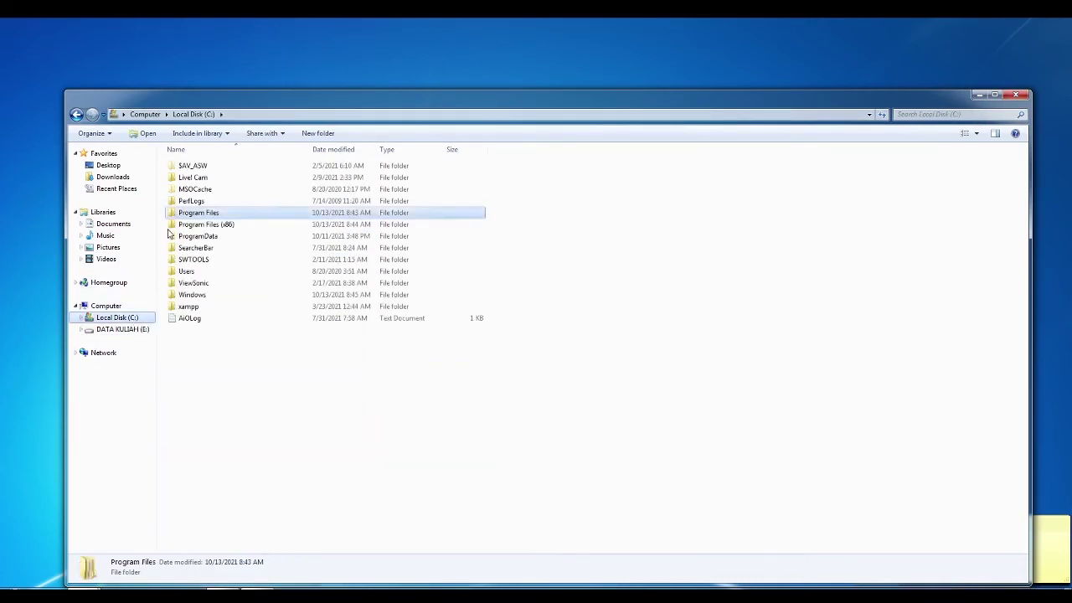
double_click(248, 226)
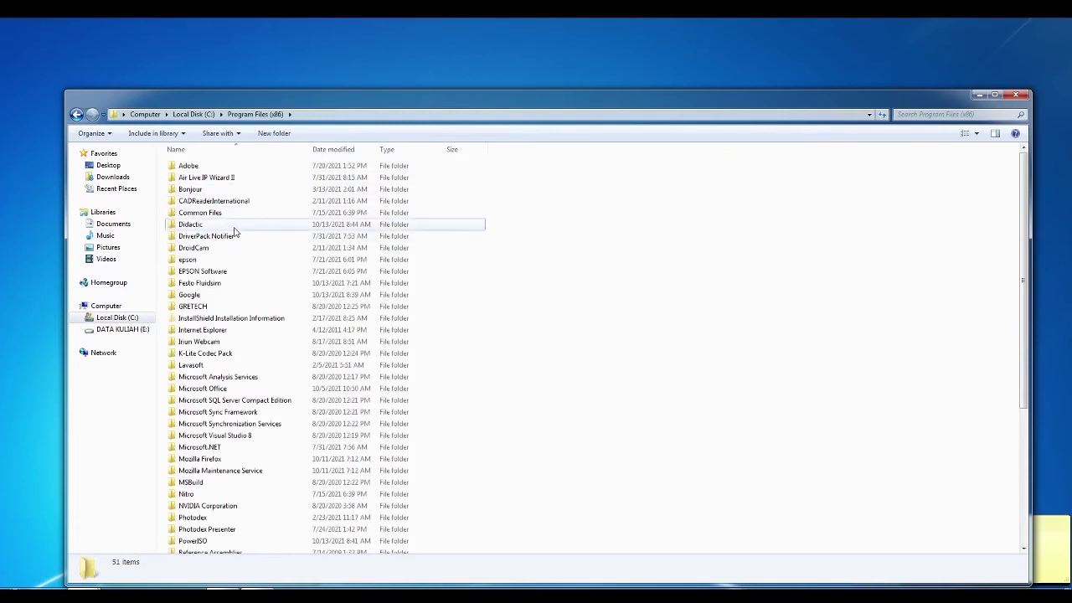
double_click(234, 226)
double_click(221, 170)
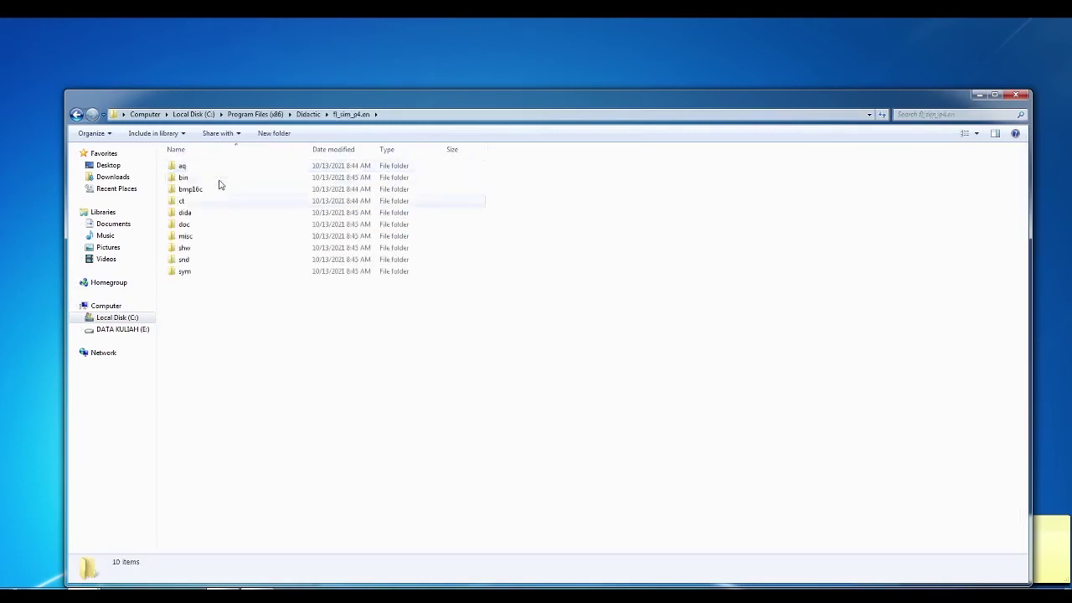
right_click(236, 320)
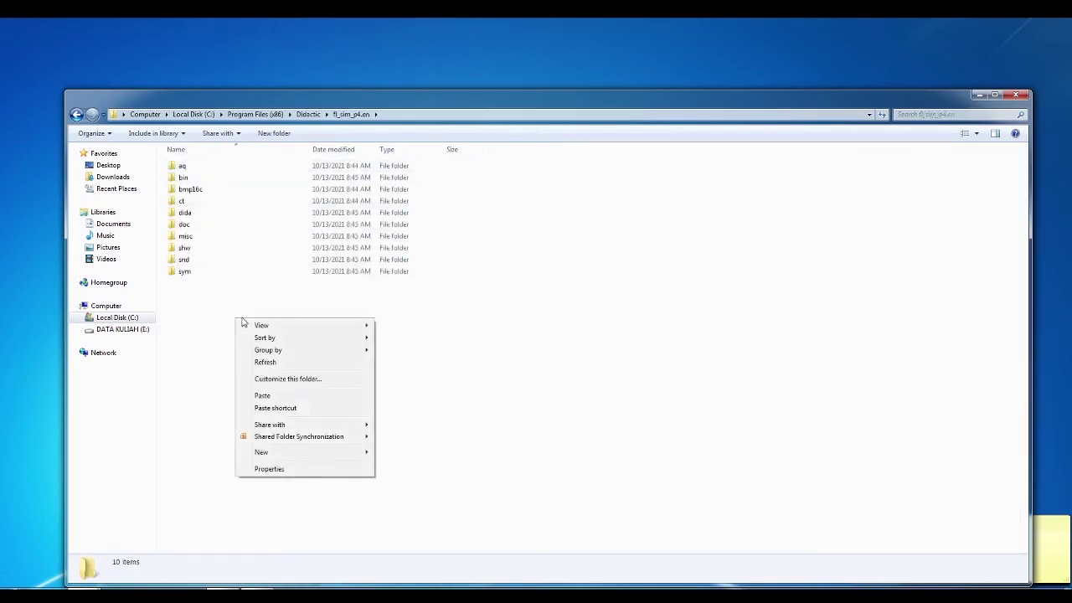
click(262, 395)
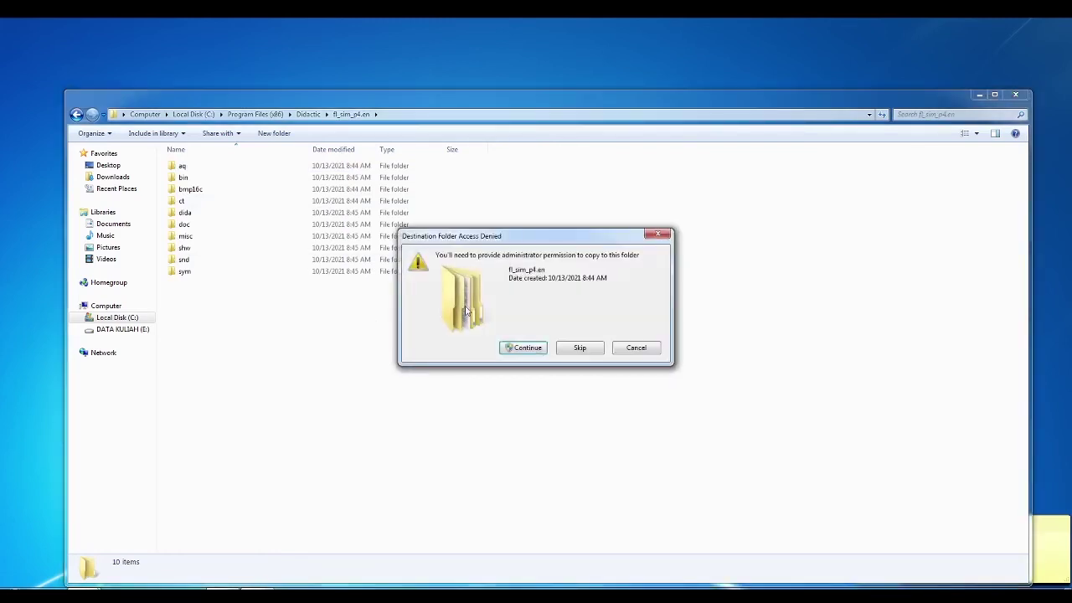
click(524, 349)
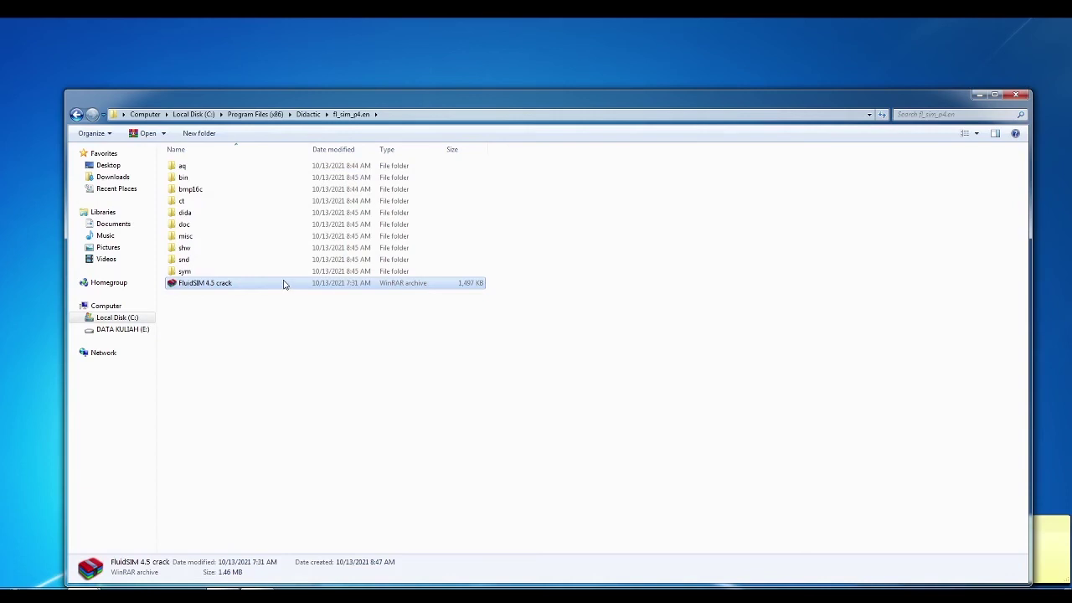
Step: Extract the FluidSIM 4.5 crack archive in place and copy all three files from its Hidraulica Crack folder
right_click(283, 285)
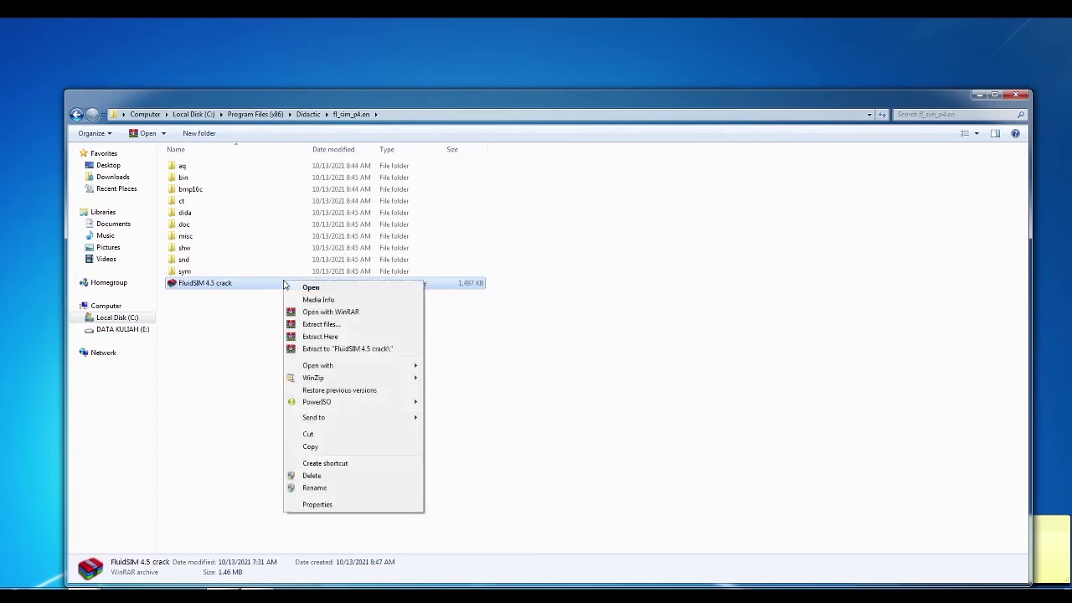
click(342, 336)
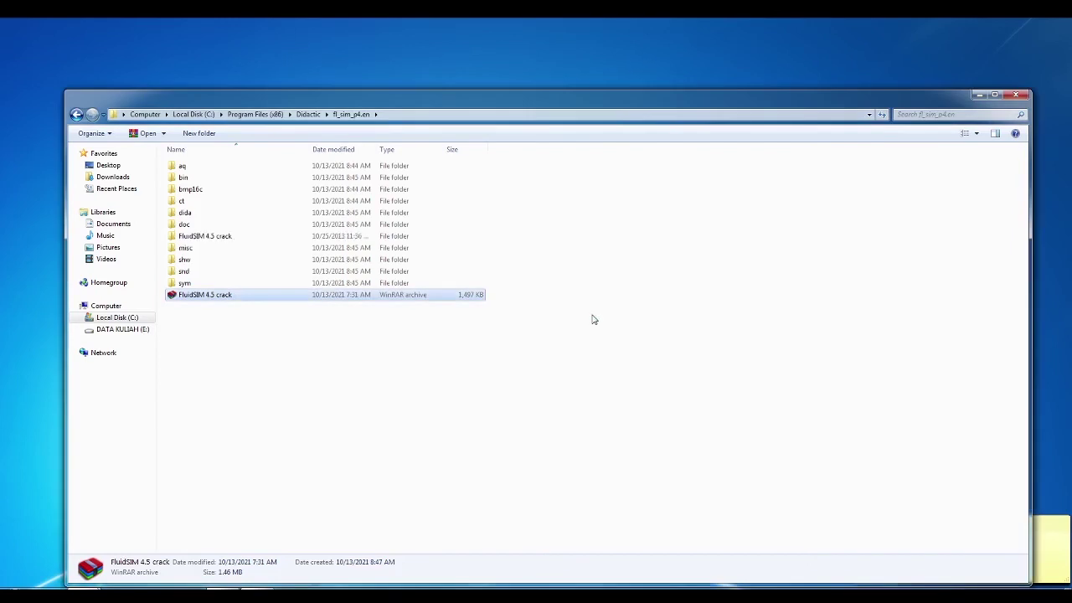
double_click(204, 236)
double_click(201, 166)
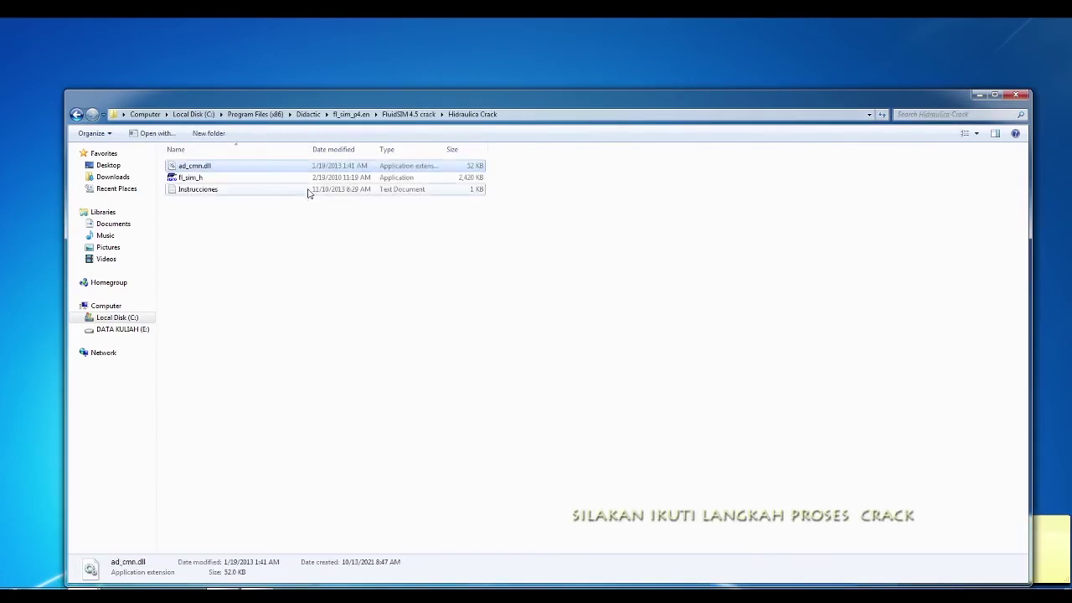
key(ctrl+a)
right_click(305, 176)
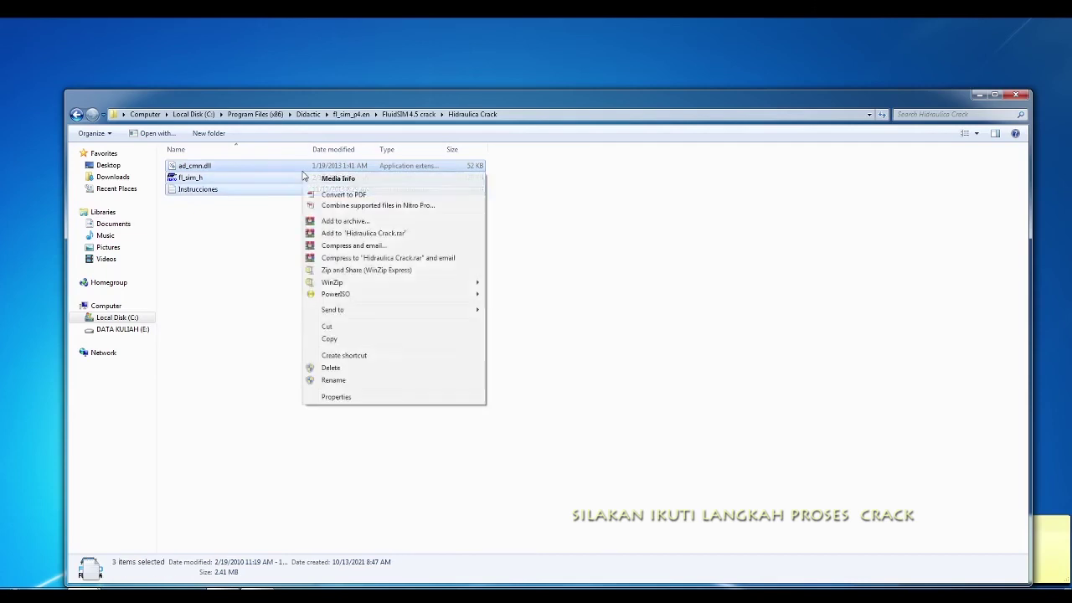
click(355, 337)
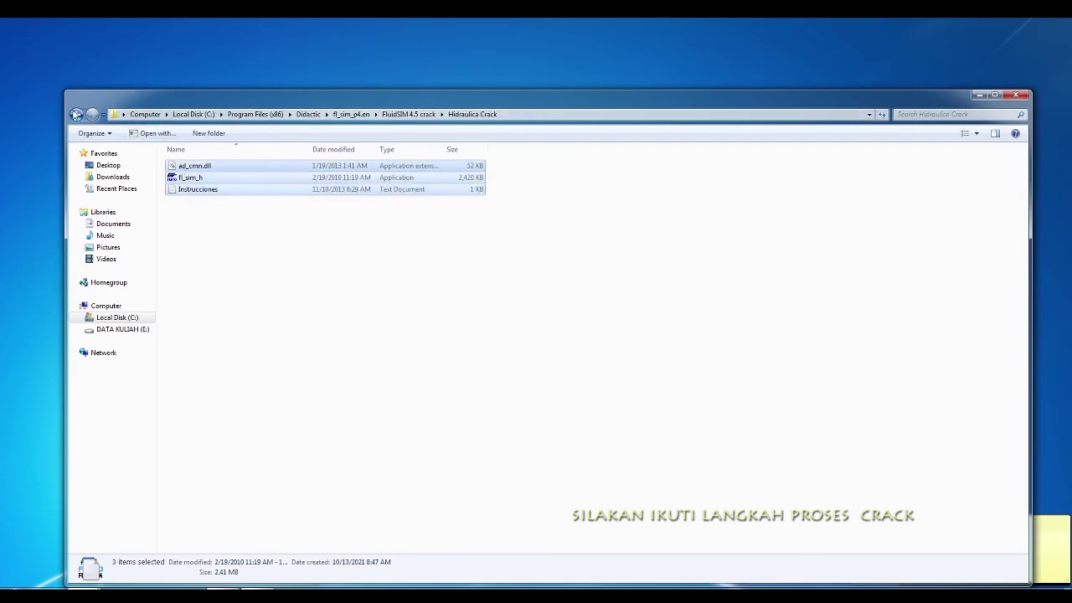
Step: Paste the Hidraulica Crack files into fl_sim_p4.en\bin with administrator permission, skipping the conflicting ad_cmn.dll
click(75, 114)
click(75, 113)
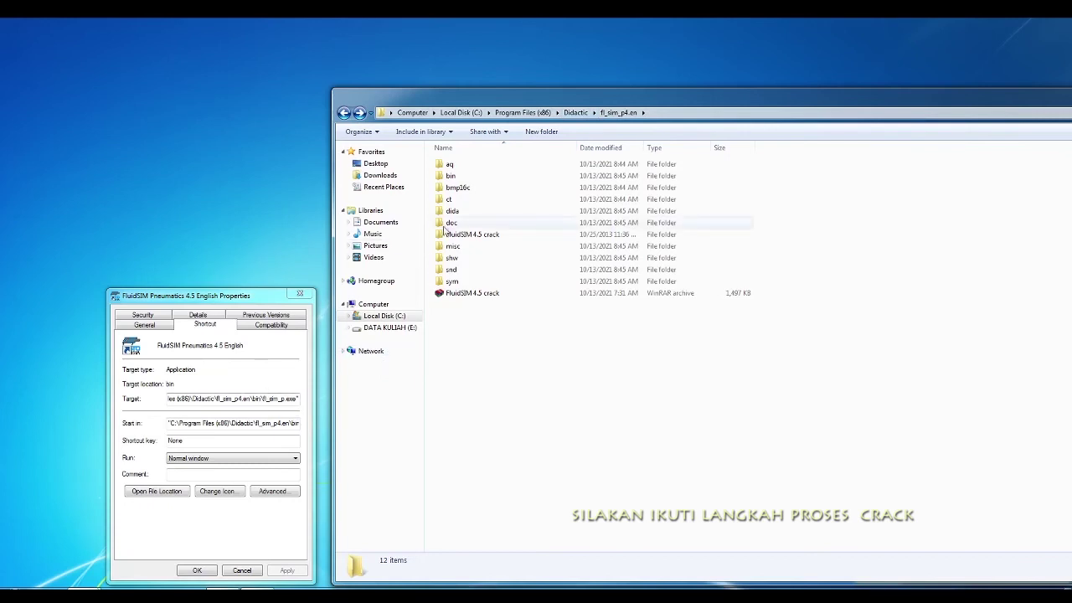
double_click(472, 176)
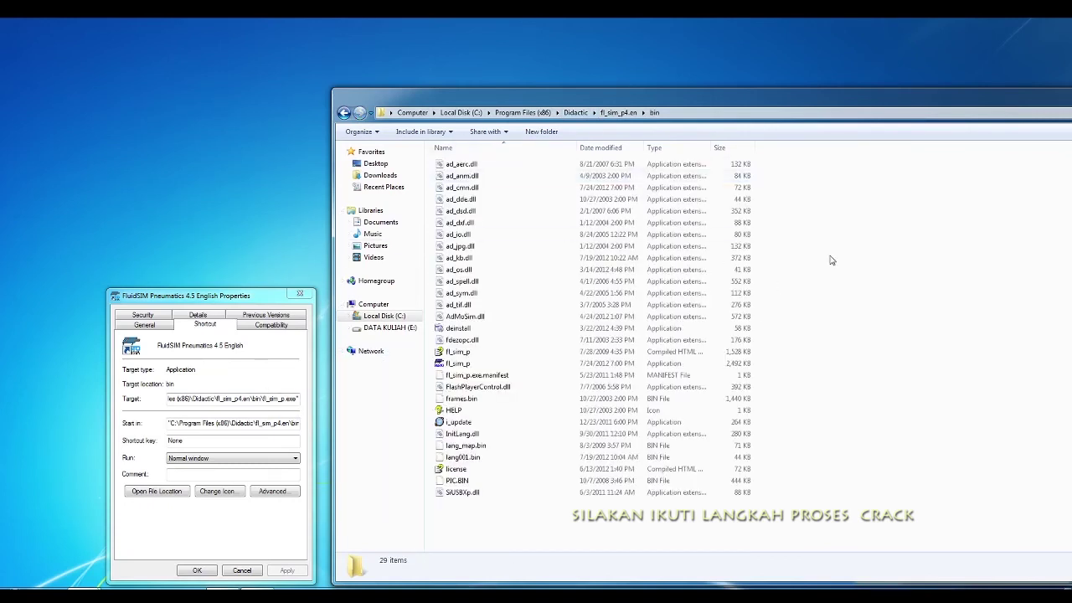
right_click(854, 244)
click(879, 322)
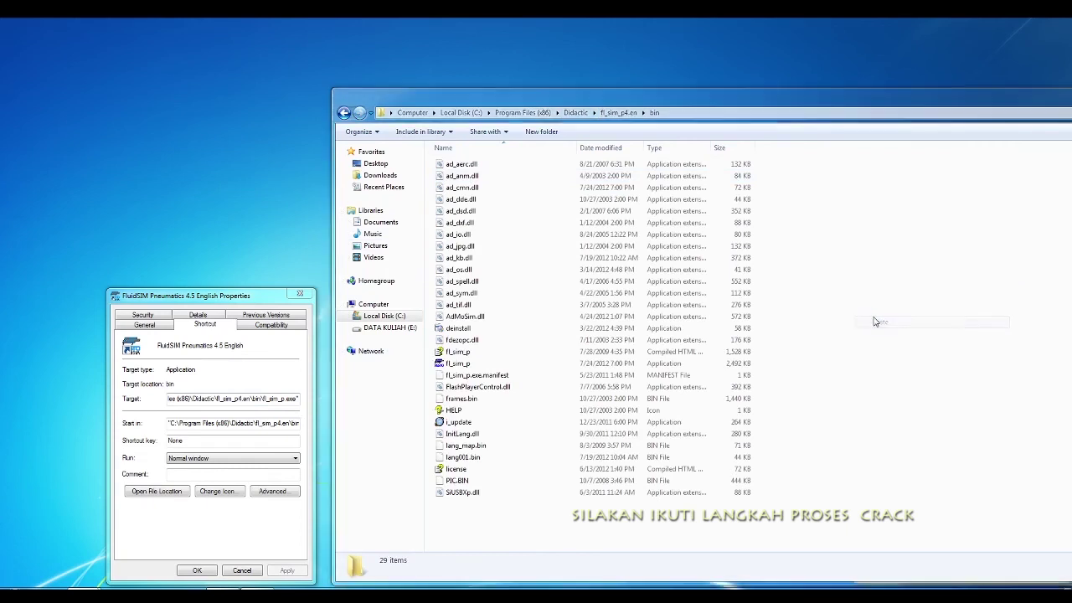
click(593, 427)
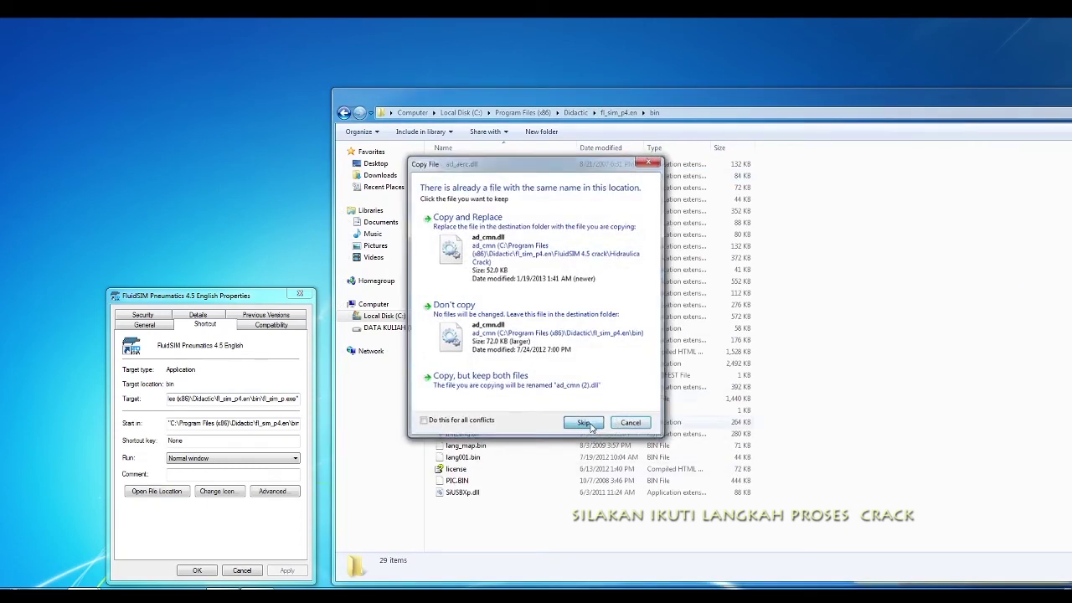
click(533, 343)
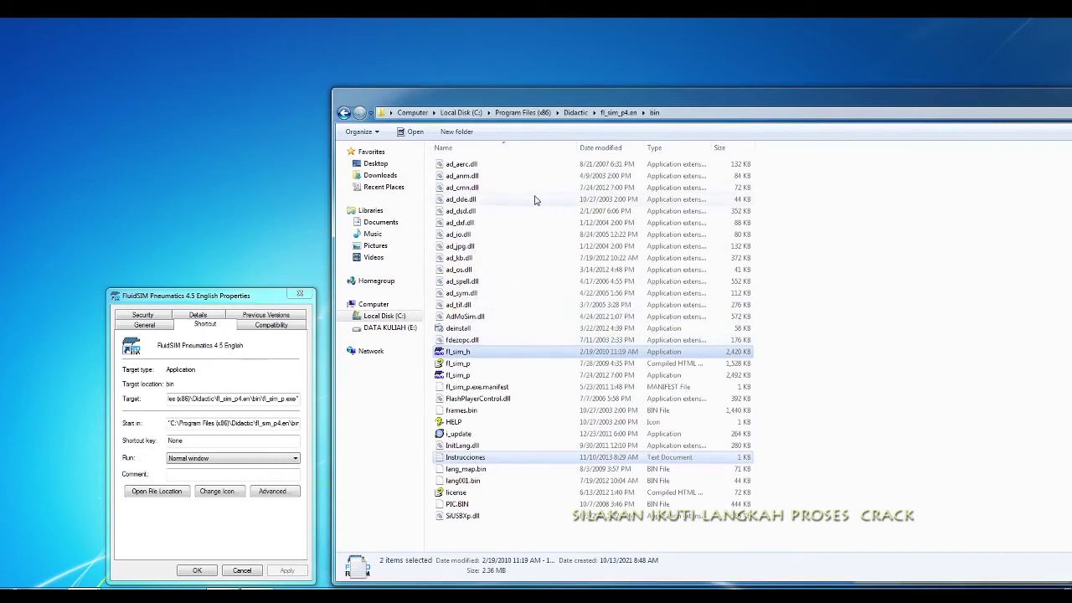
Step: Copy all three files from the Neumatica Crack folder inside FluidSIM 4.5 crack
click(343, 113)
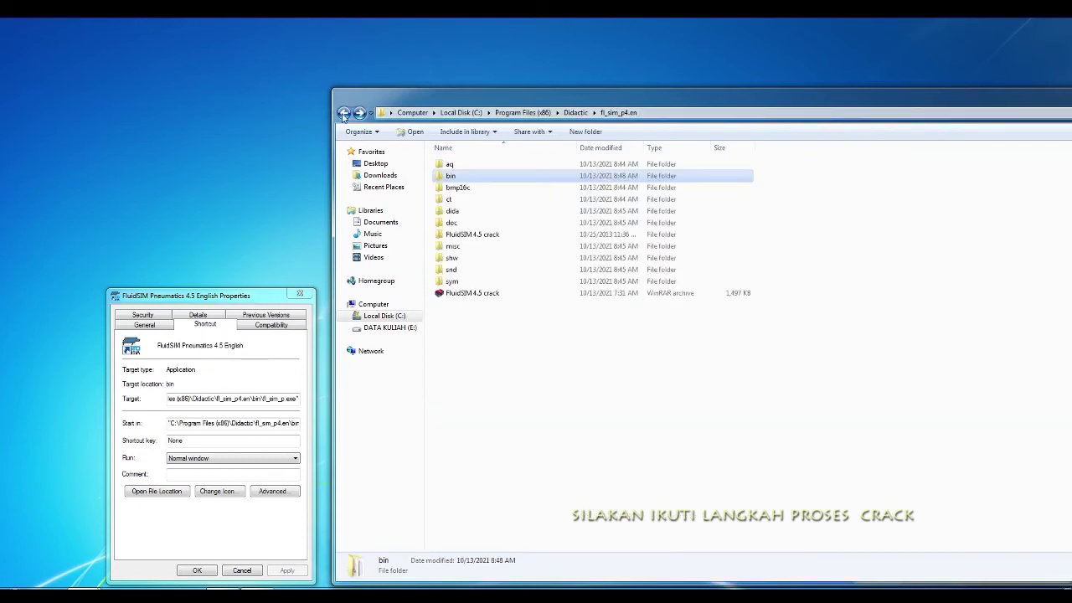
double_click(516, 235)
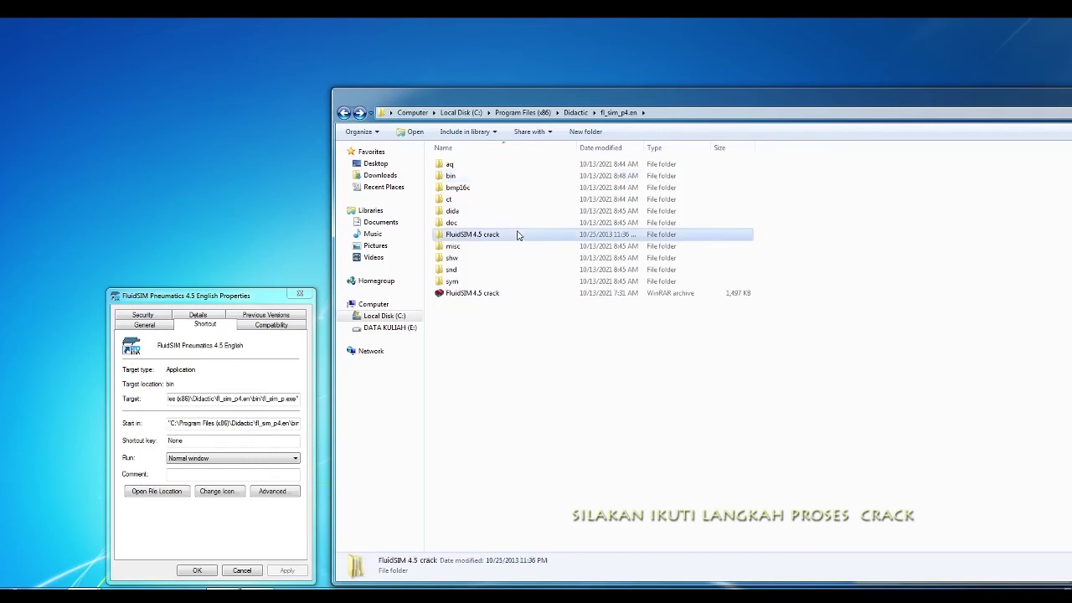
double_click(491, 177)
drag(484, 215, 475, 168)
right_click(475, 168)
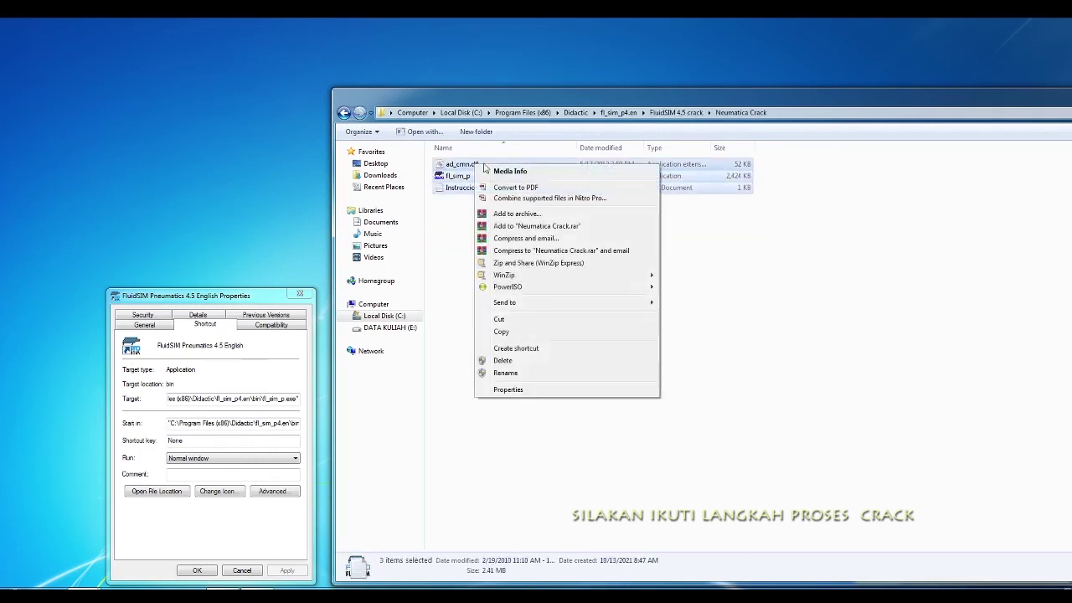
click(505, 330)
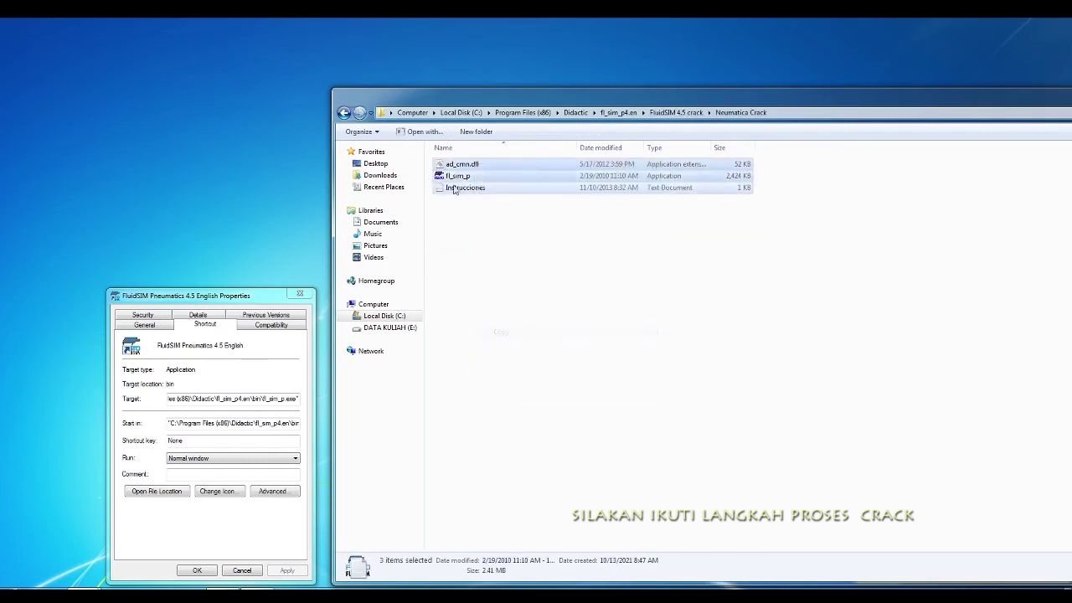
Step: Paste the Neumatica Crack files into fl_sim_p4.en\bin with administrator permission, replacing ad_cmn.dll, fl_sim_p.exe and Instrucciones.txt
click(343, 113)
click(344, 113)
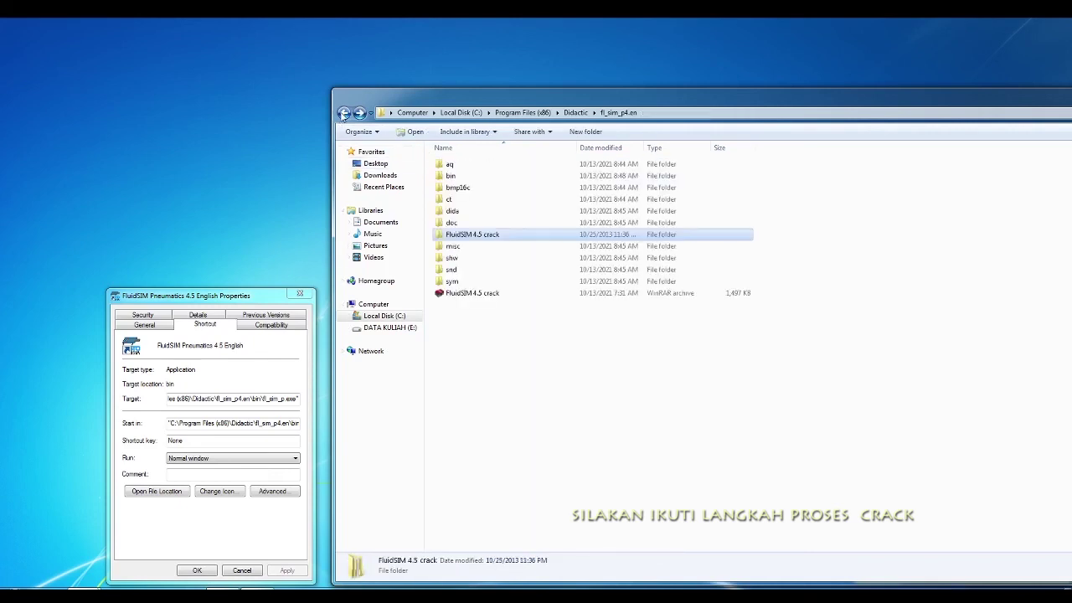
double_click(469, 176)
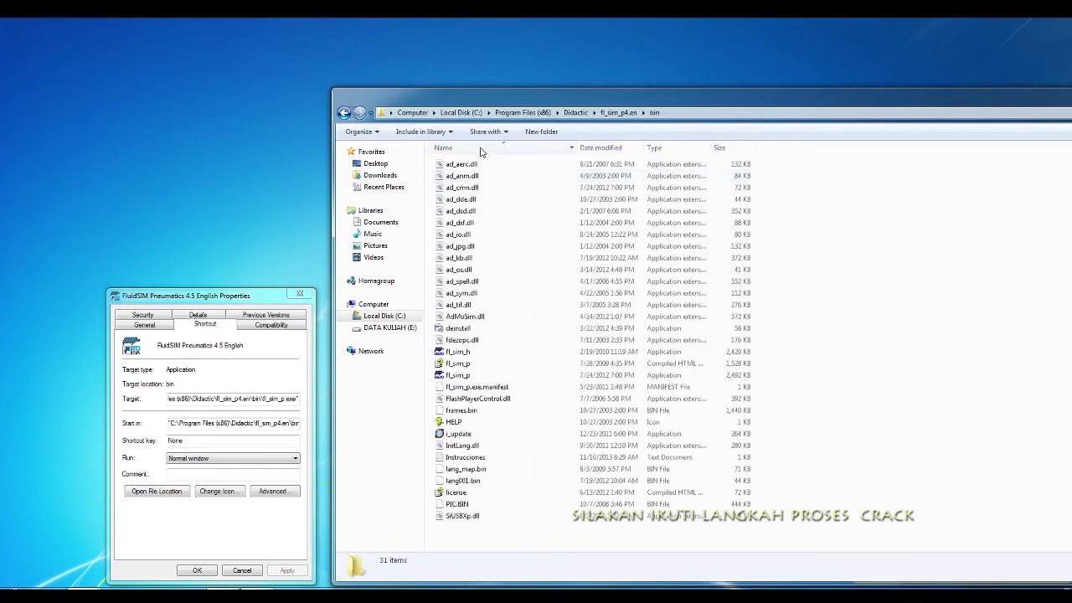
right_click(846, 246)
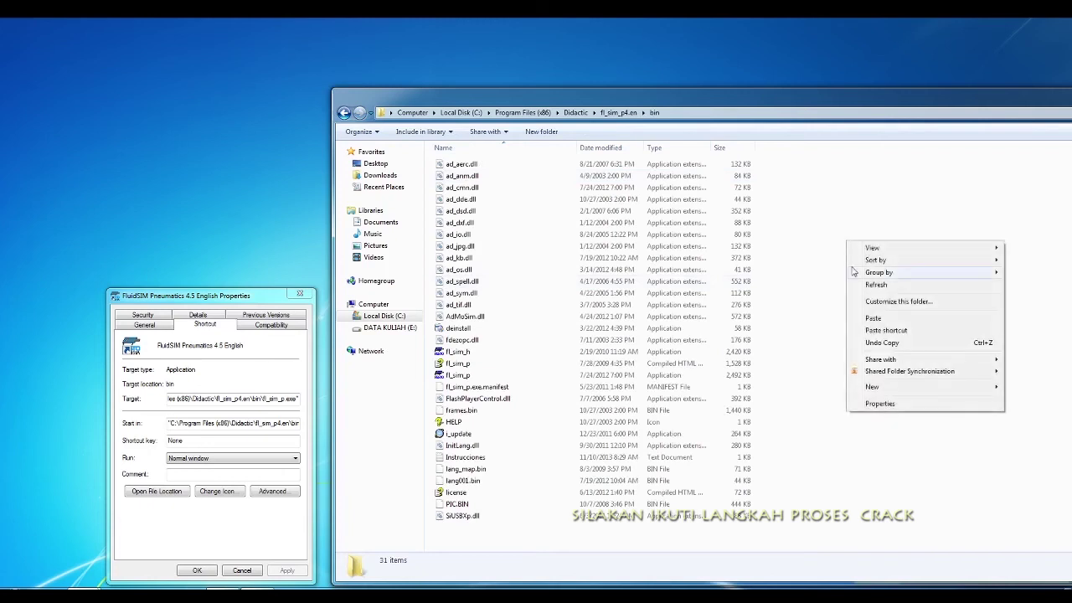
click(875, 324)
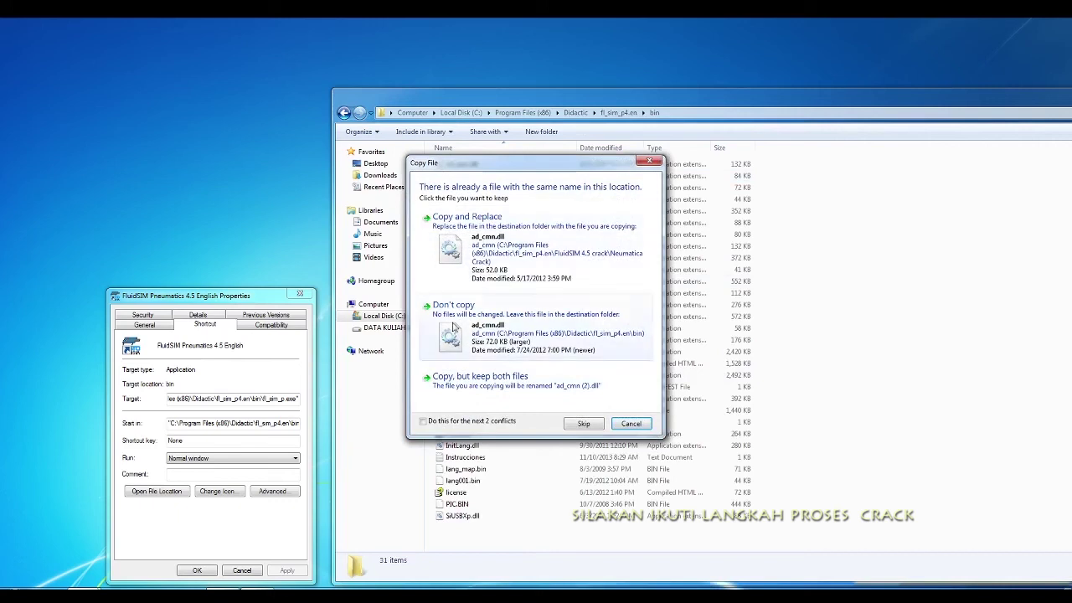
click(483, 265)
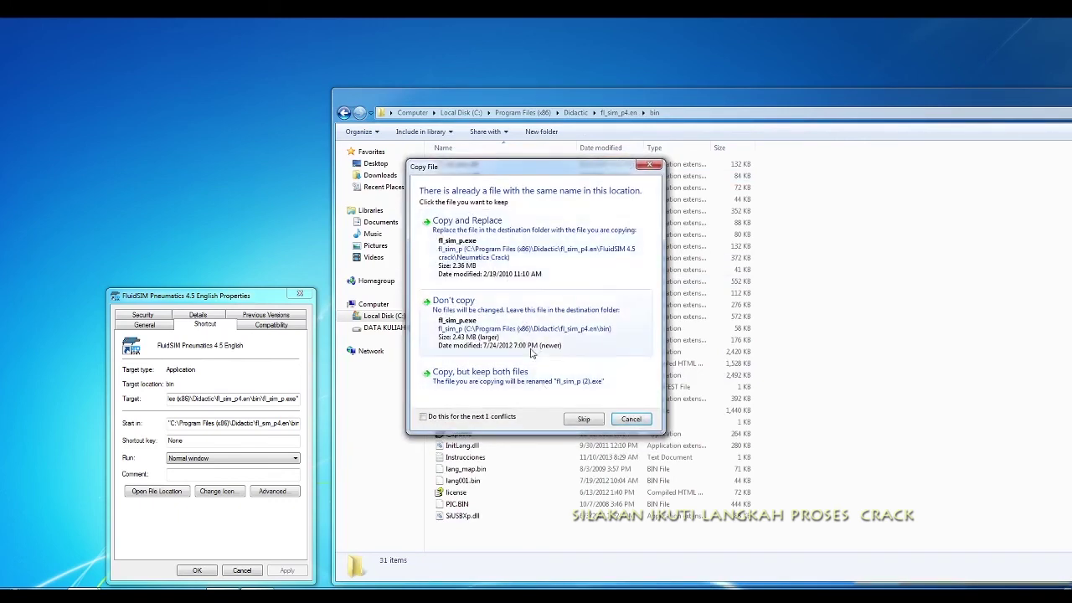
click(485, 226)
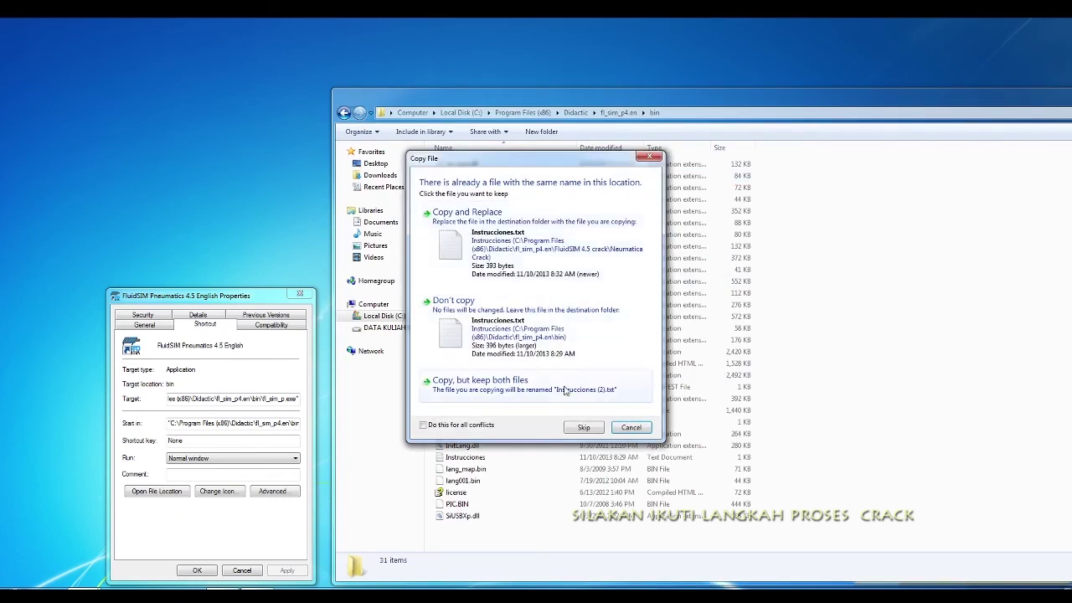
click(486, 242)
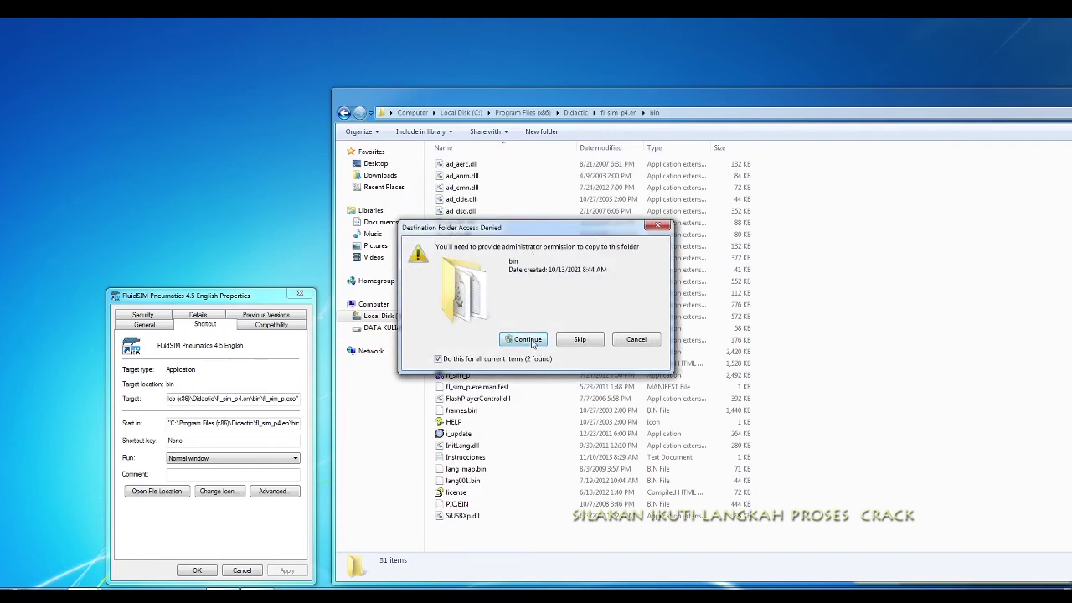
click(527, 339)
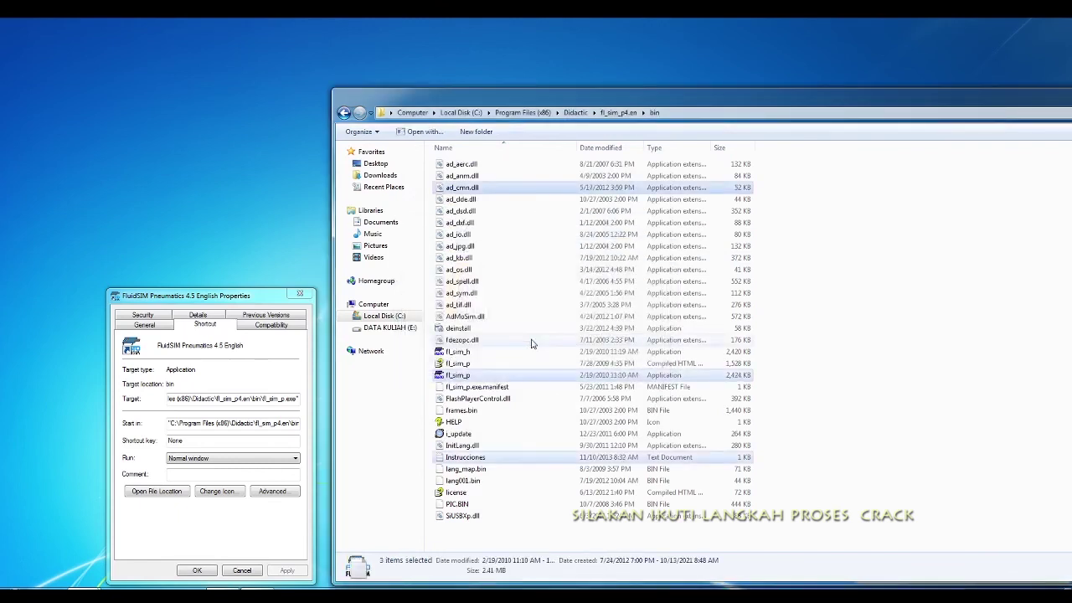
Step: Close the bin folder window and the FluidSIM Pneumatics 4.5 English shortcut properties
click(967, 292)
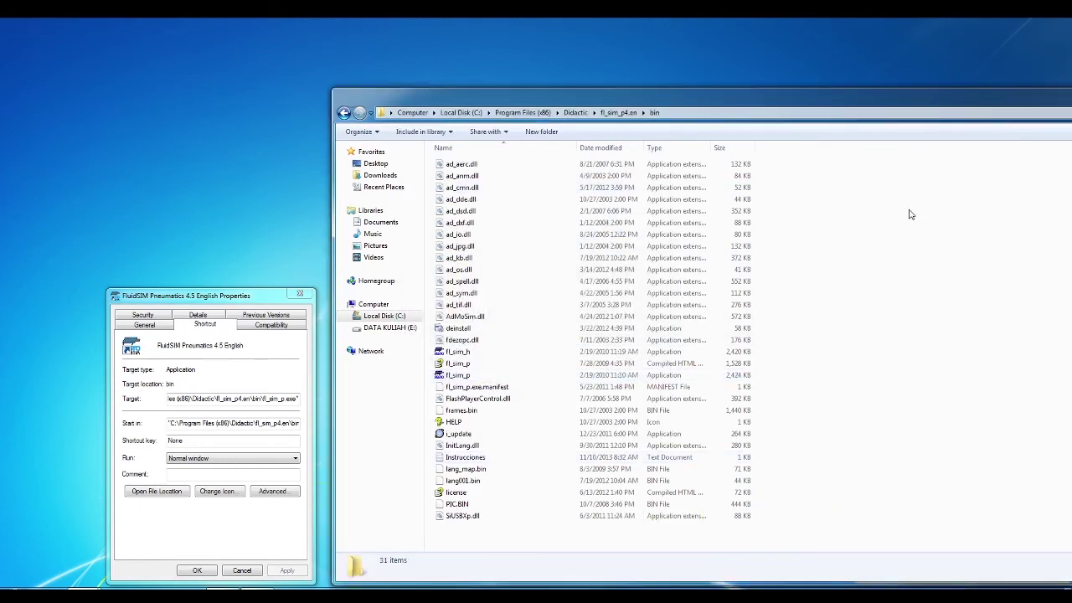
drag(876, 100, 604, 42)
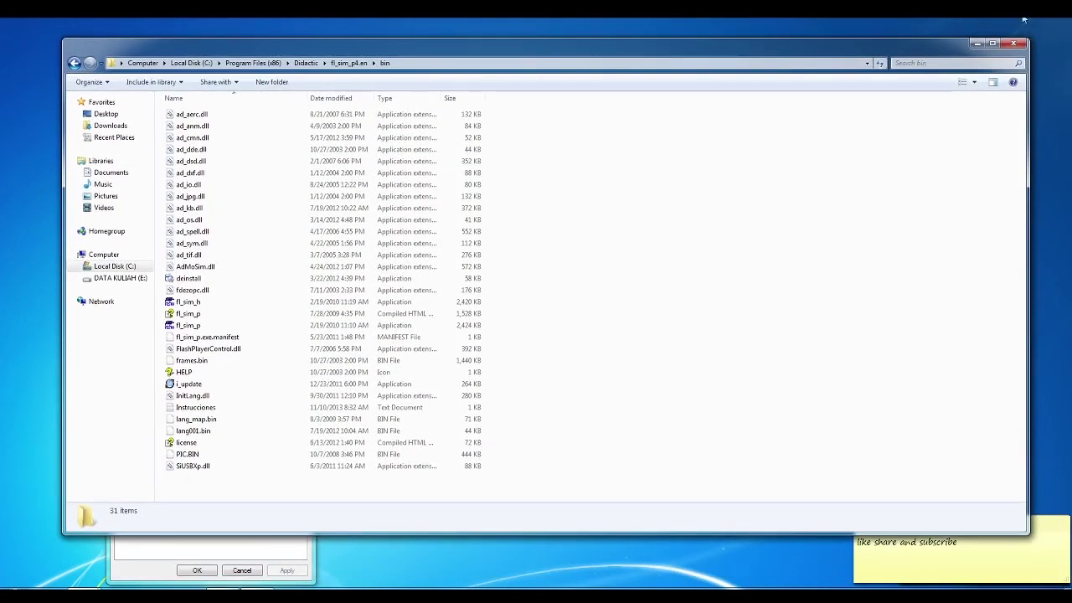
click(1013, 44)
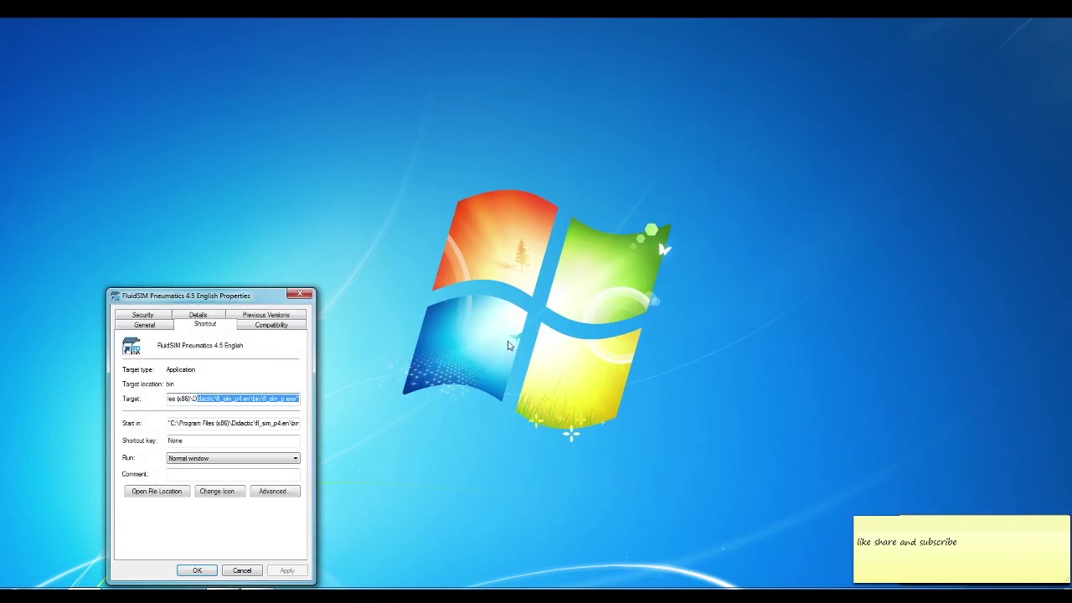
click(298, 298)
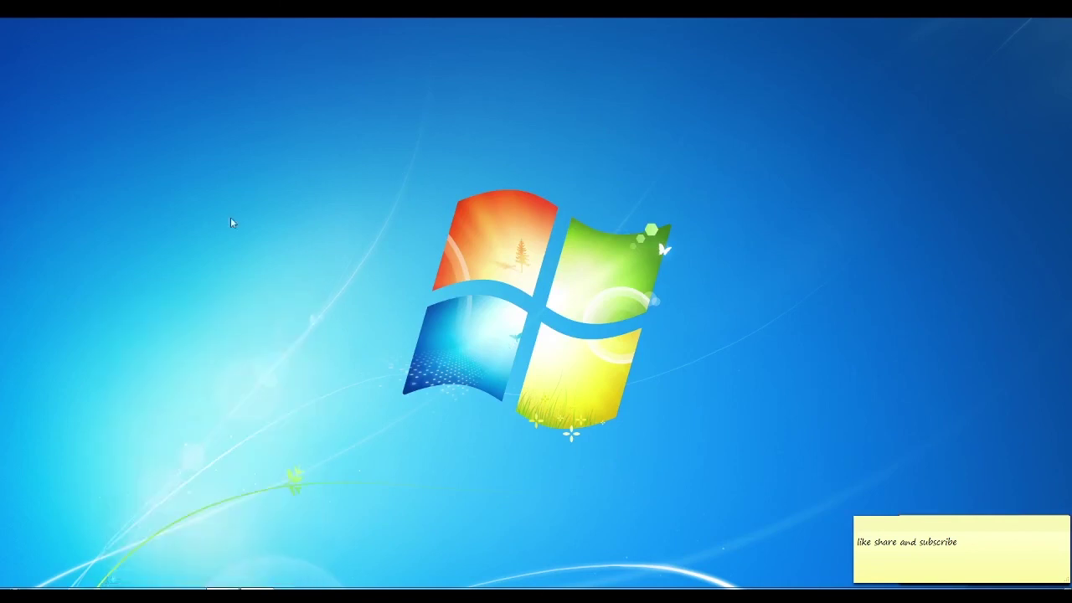
Step: Launch FluidSIM Pneumatics 4.5 English, maximize its window and create a new circuit diagram
click(21, 577)
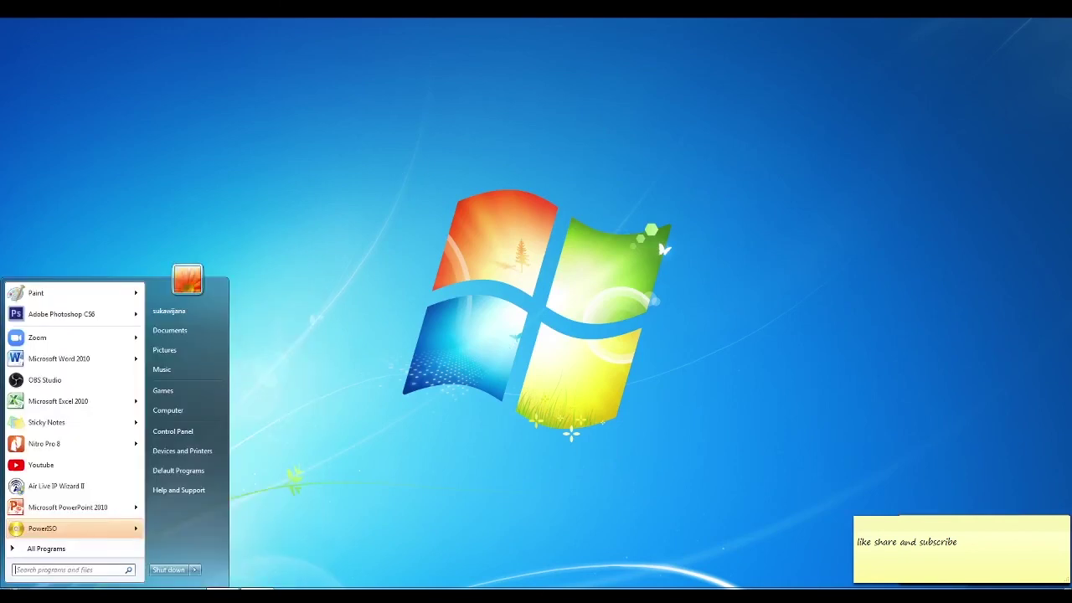
click(25, 549)
click(57, 490)
click(61, 500)
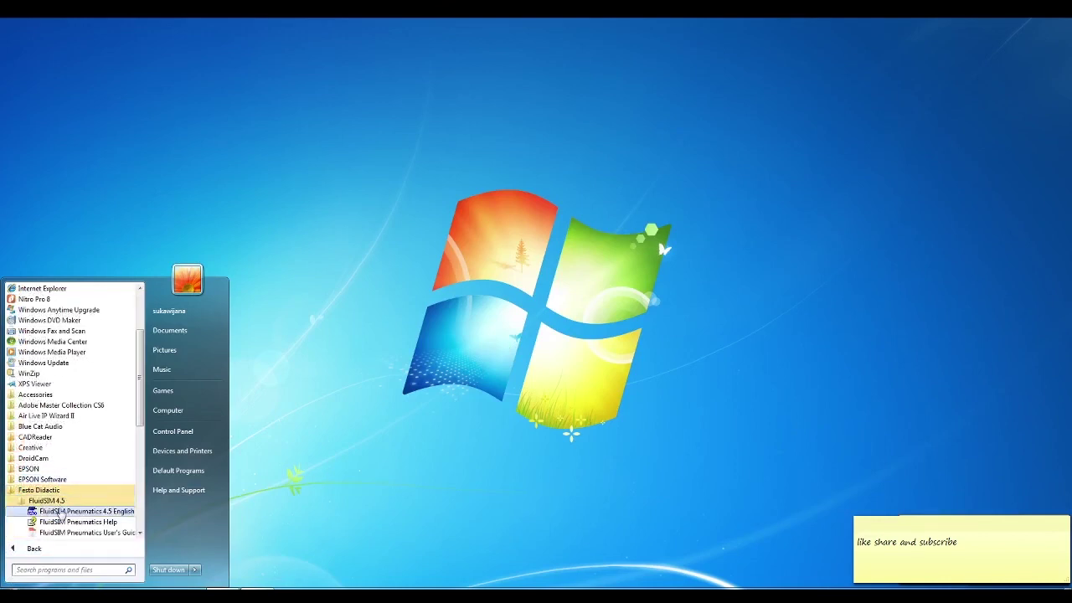
click(61, 511)
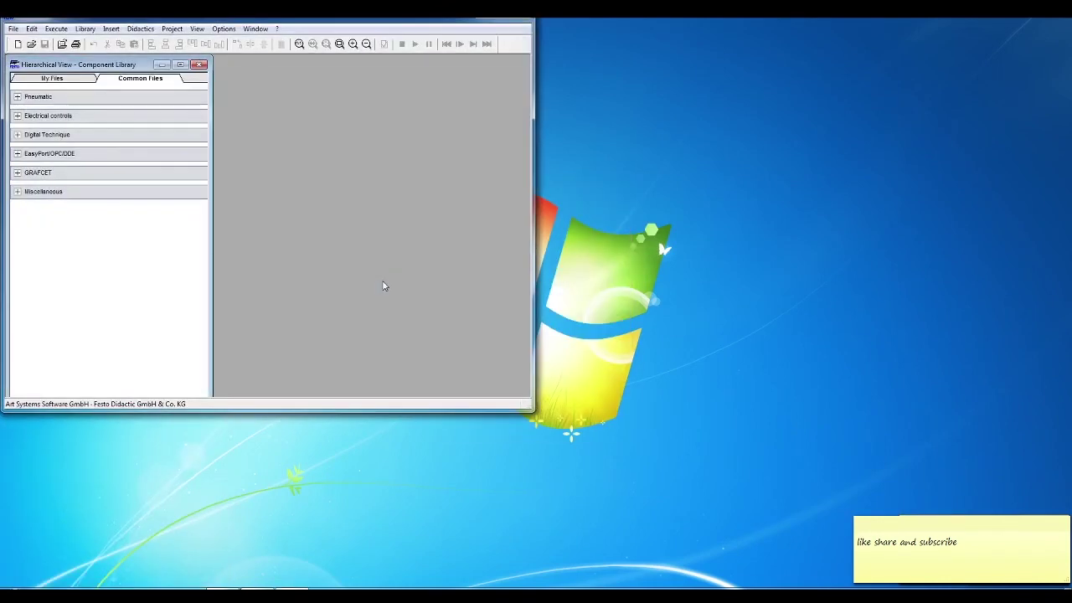
click(500, 19)
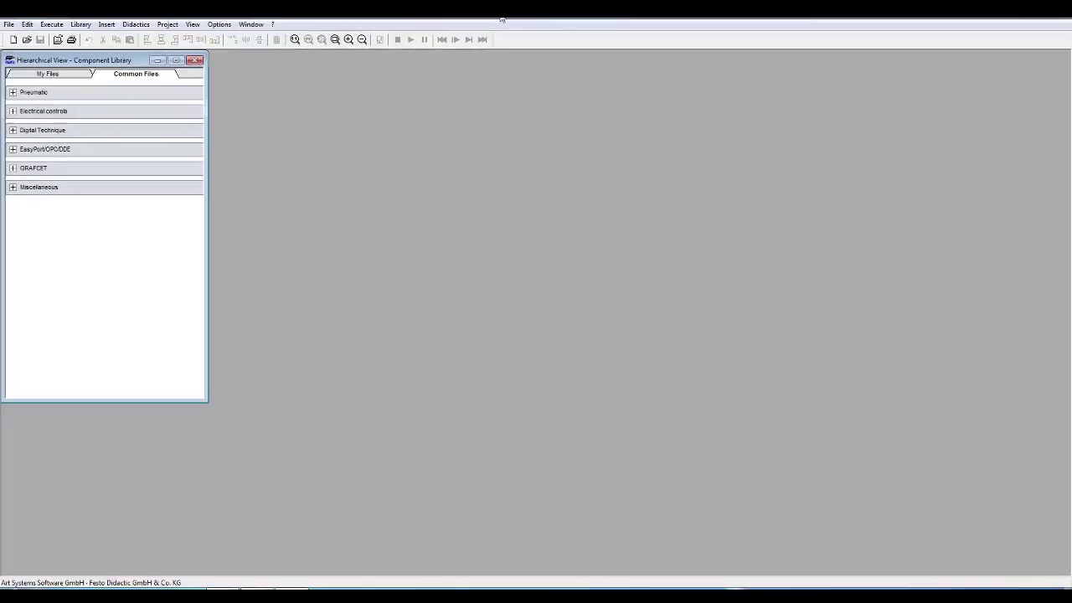
click(12, 40)
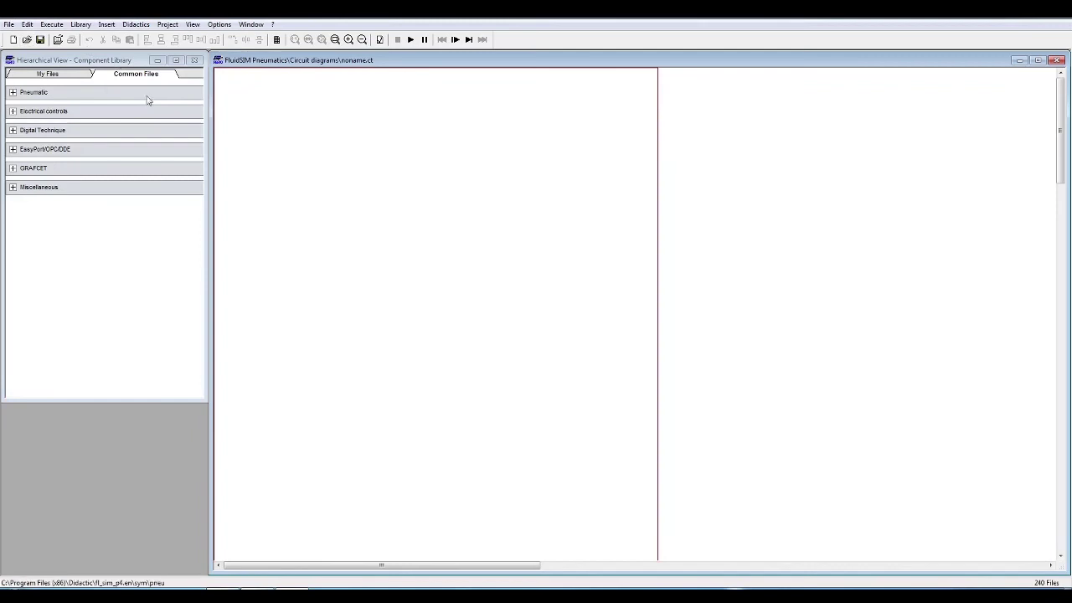
Step: Examine the Pneumatic Supply Elements in the My Files component library and collapse the groups again
click(63, 77)
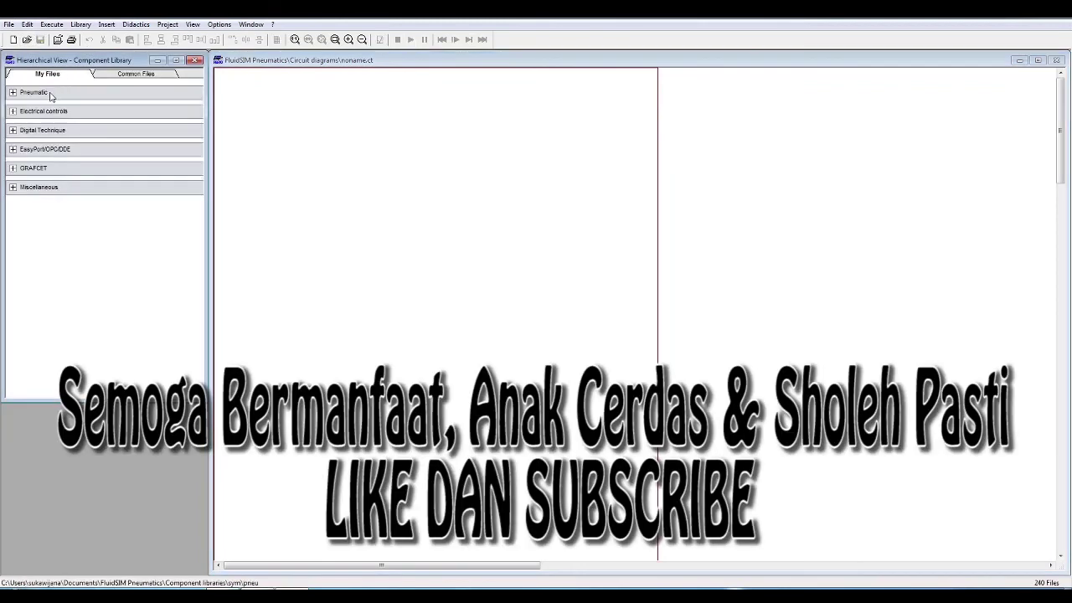
click(48, 93)
click(44, 111)
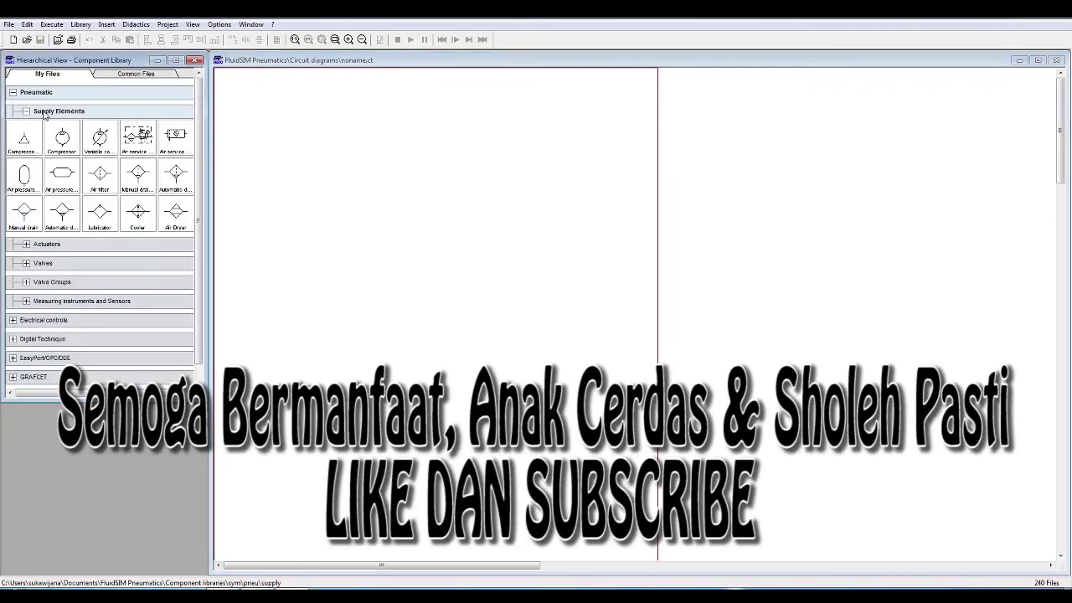
click(44, 111)
click(36, 93)
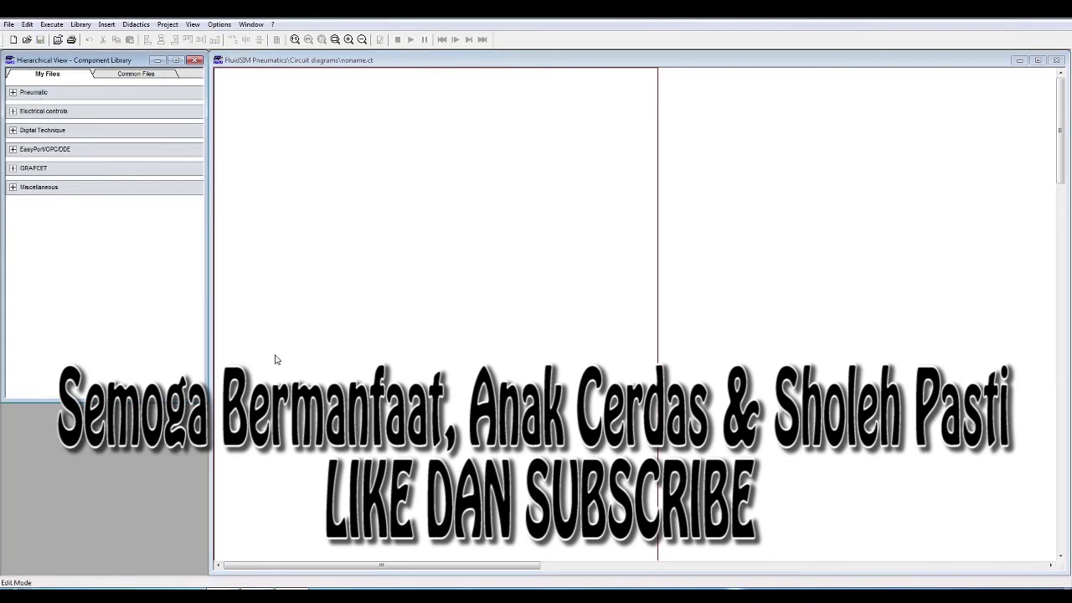